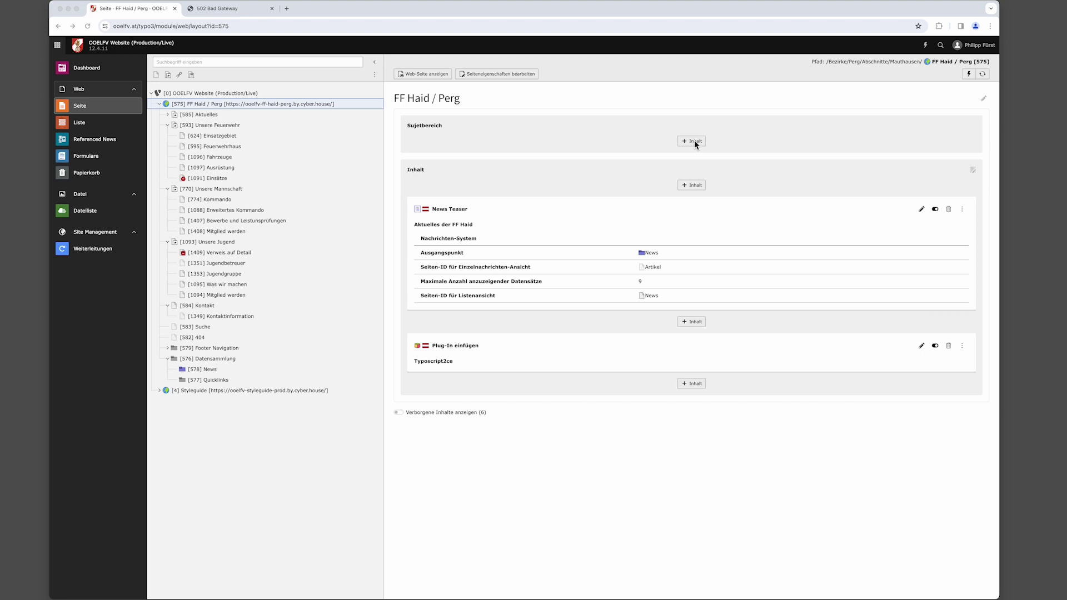
Create a Header element in the Sujetbereich and add a sujet item with the image 25023_FF_Haid-01457.jpg
click(695, 142)
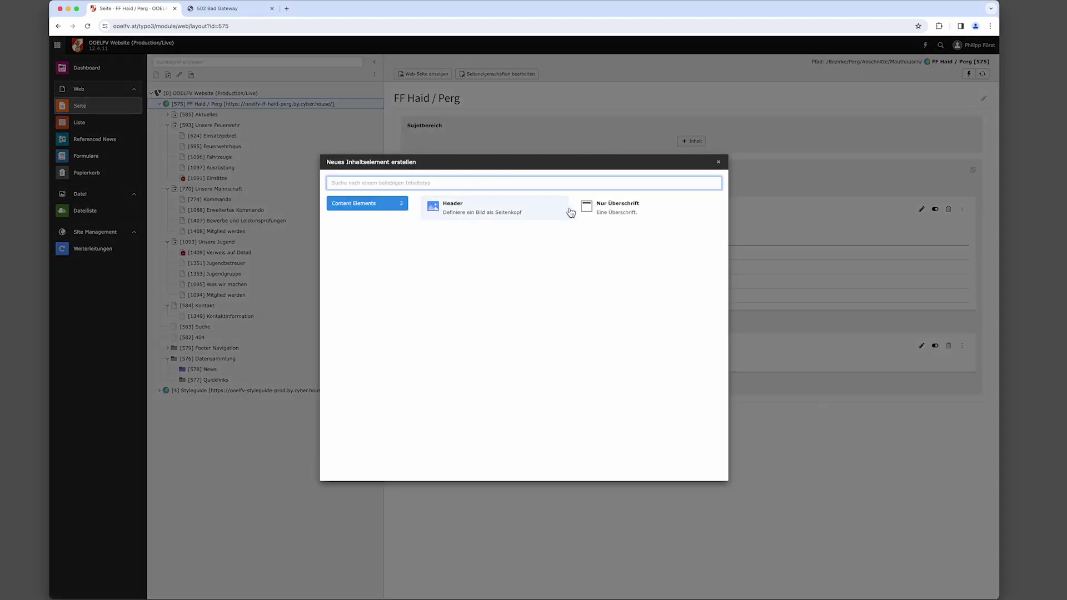
click(460, 214)
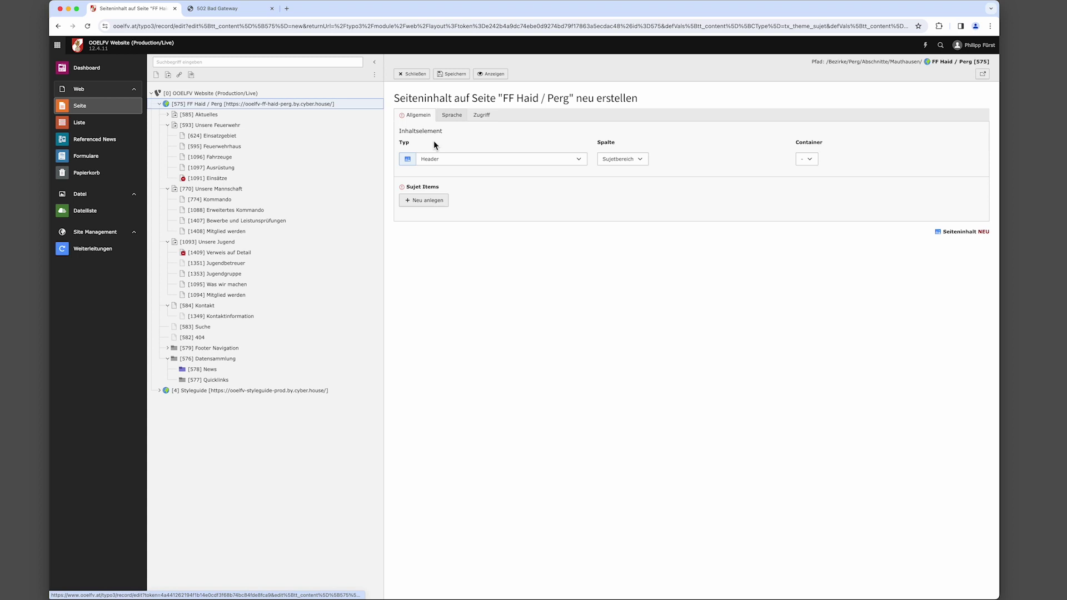
click(427, 203)
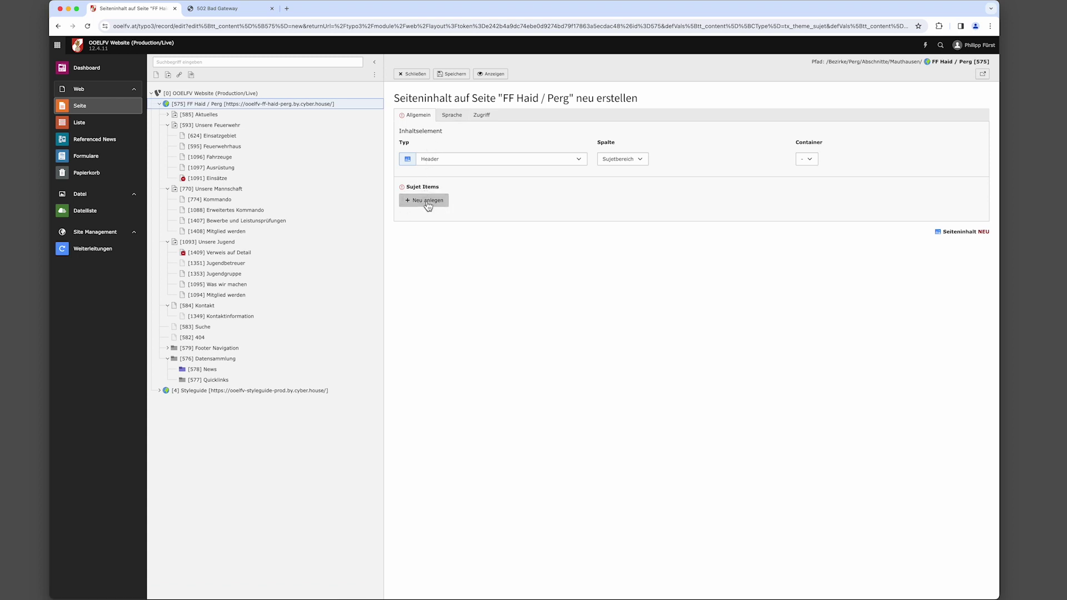
click(437, 331)
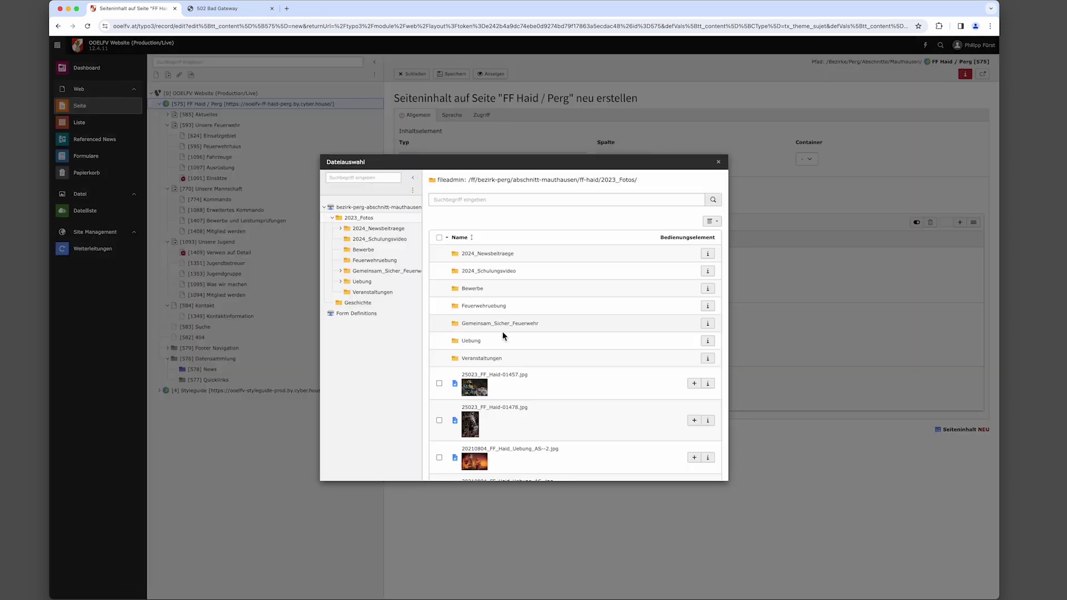
click(695, 384)
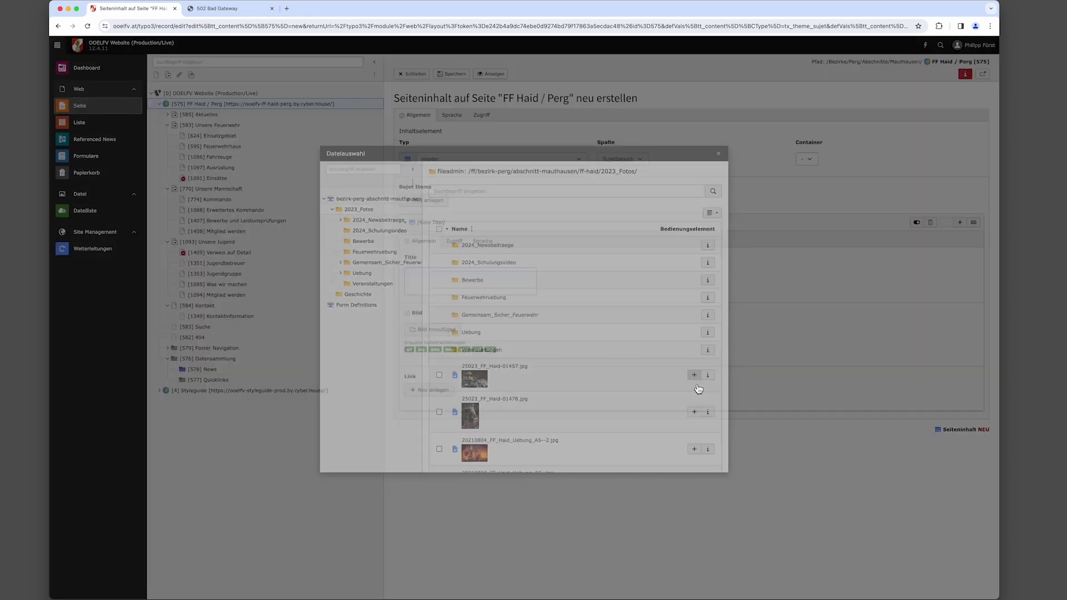
Move the Big Sujet Image (16:8) crop area upward to include the standing firefighter's head, and accept the crop
scroll(504, 389, down, 2)
scroll(503, 387, down, 1)
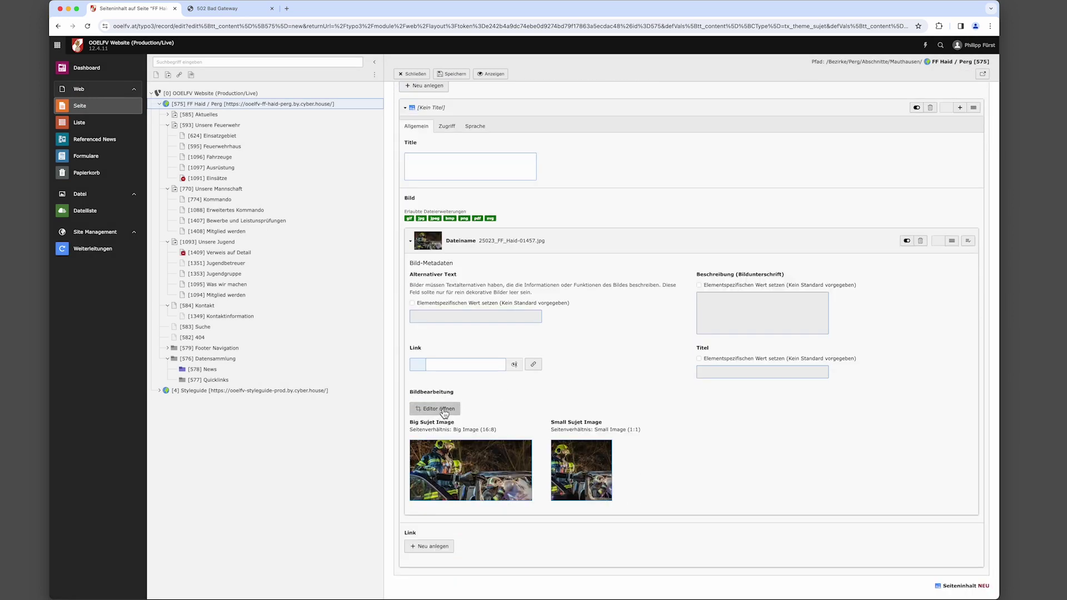
drag(410, 431, 511, 438)
click(434, 409)
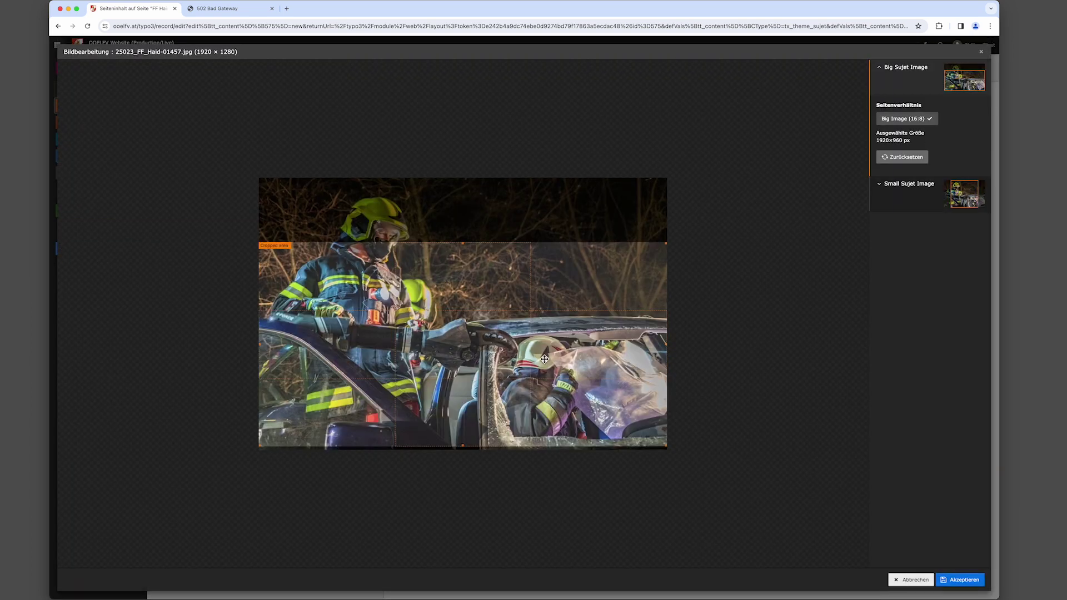
drag(587, 366, 592, 323)
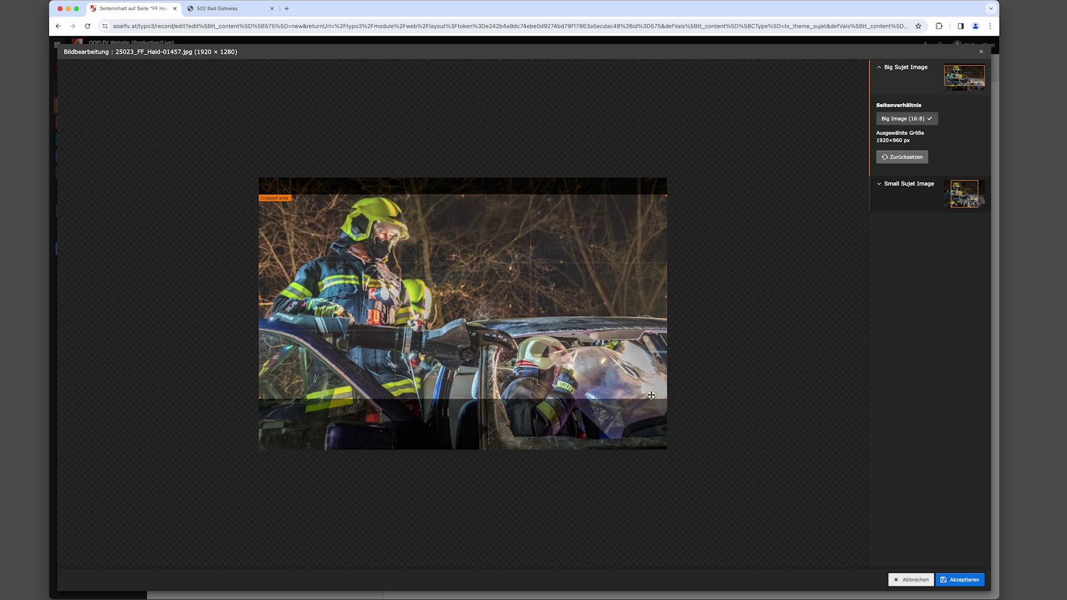
drag(666, 399, 684, 445)
click(973, 581)
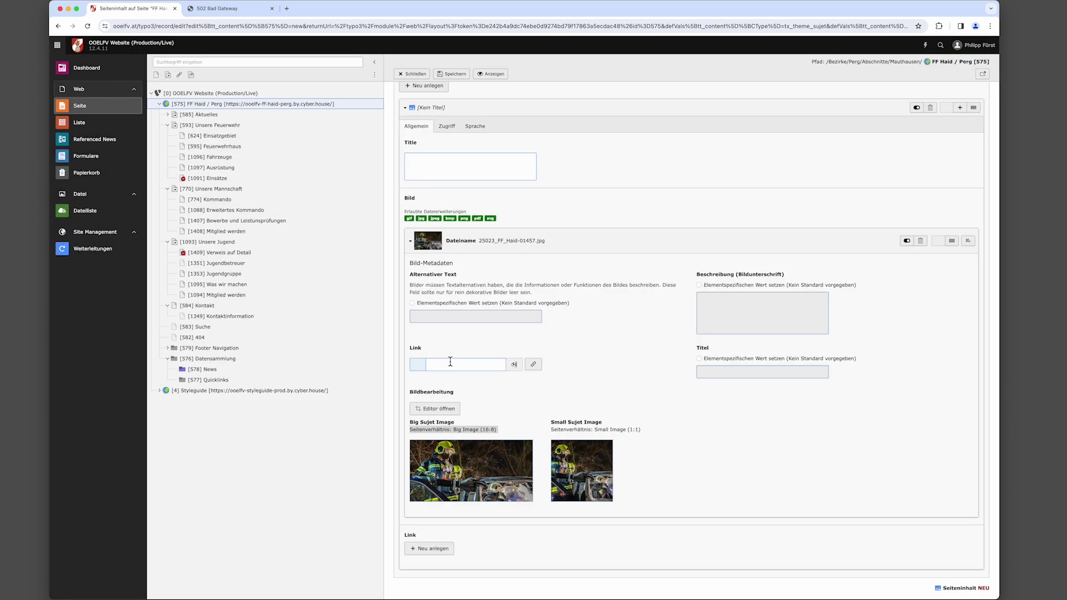
Add an empty link entry to the first sujet item
scroll(471, 460, down, 1)
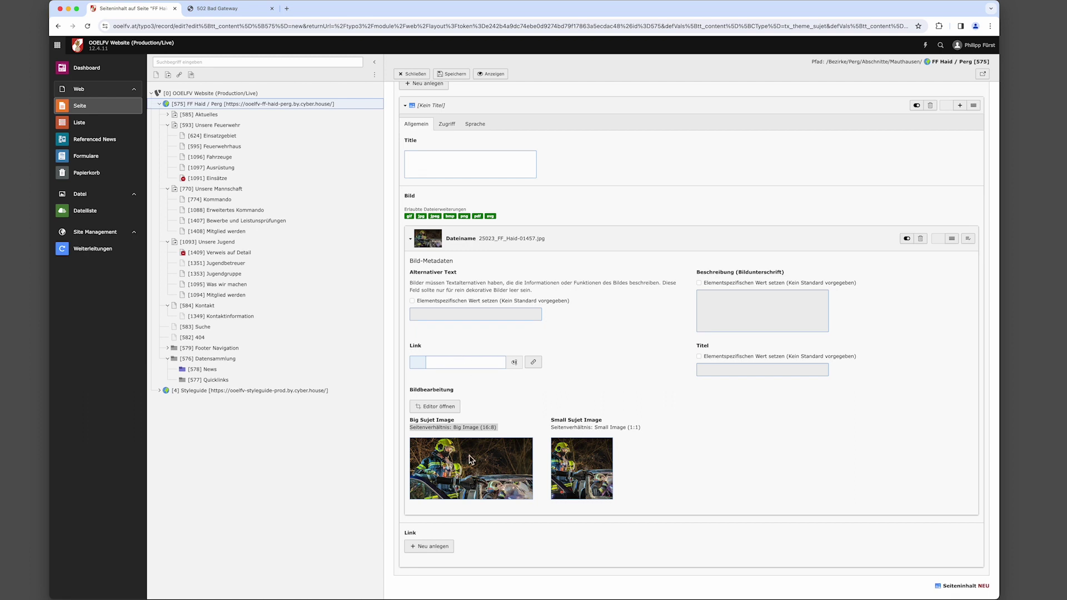
click(436, 548)
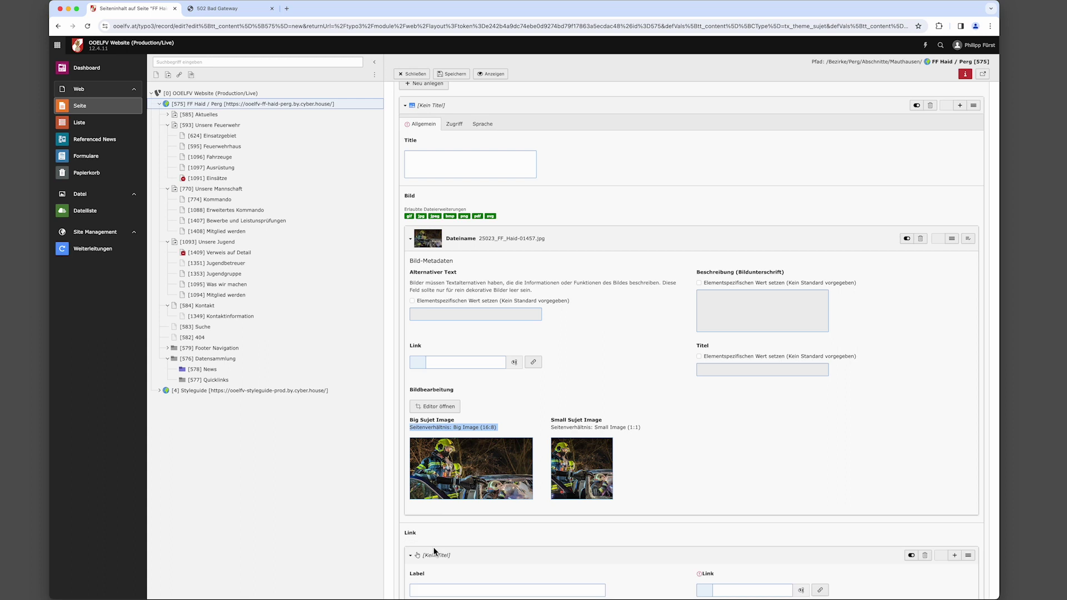
scroll(514, 533, down, 2)
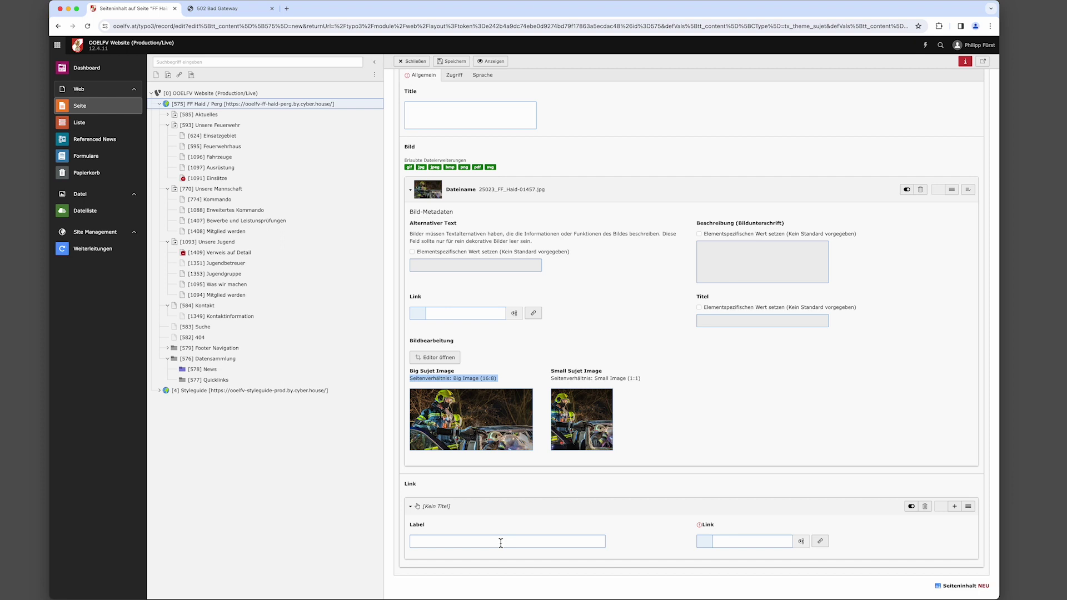
click(430, 543)
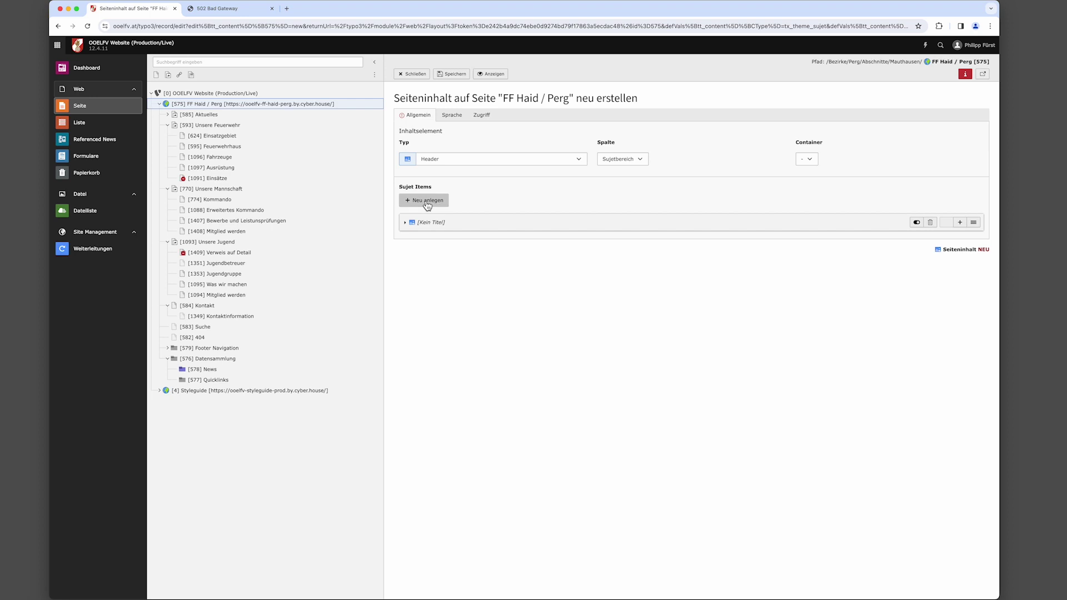
Add a second sujet item with the image 20210804_FF_Haid_Uebung_AS--2.jpg and the title "Atemschutzübung"
click(427, 201)
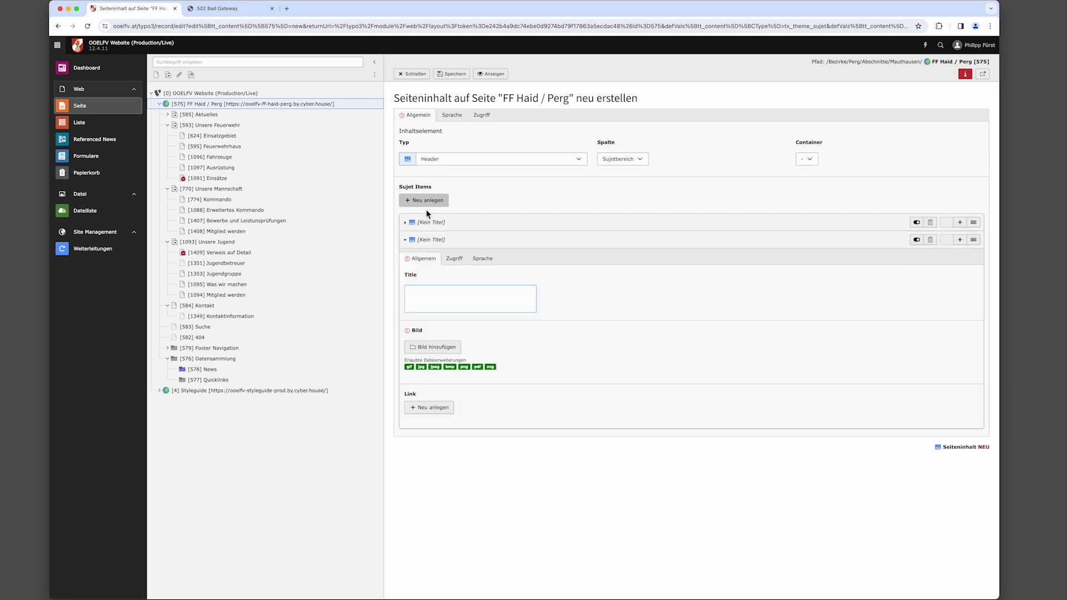
click(447, 351)
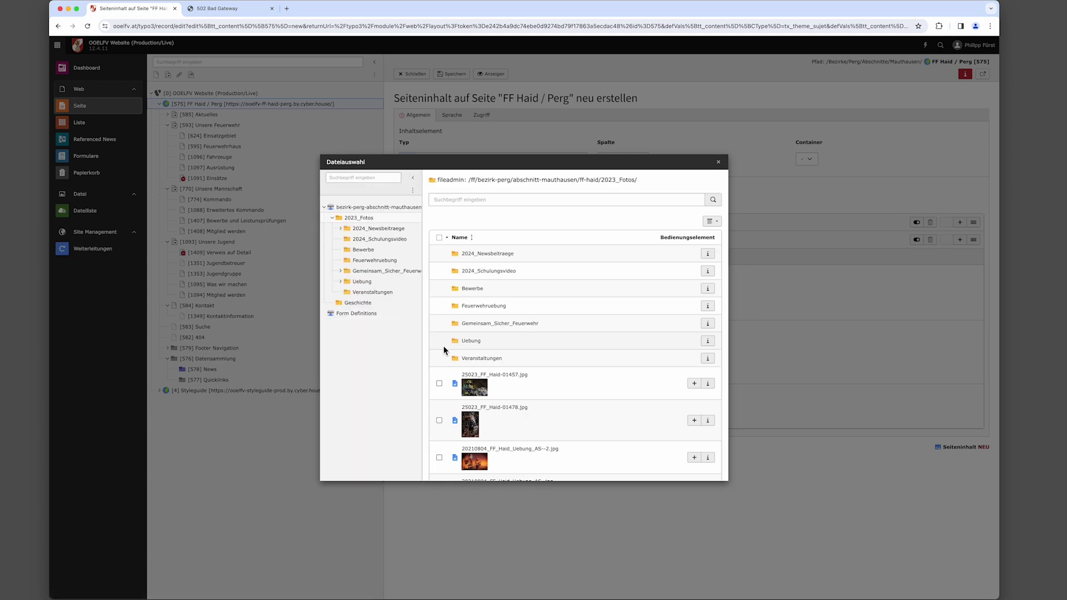
scroll(605, 412, down, 3)
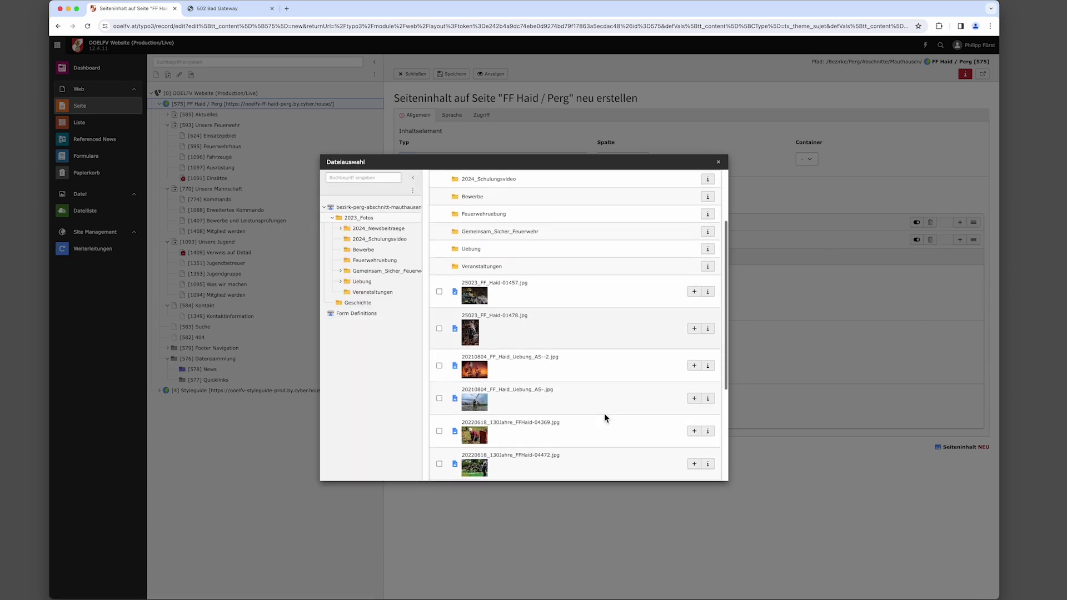
click(694, 359)
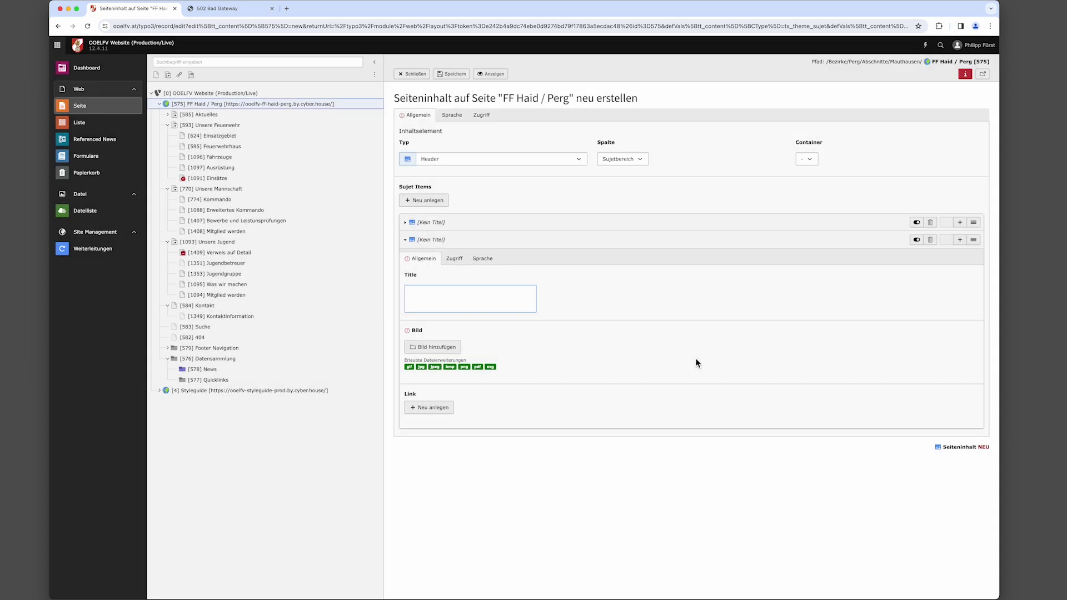
click(427, 298)
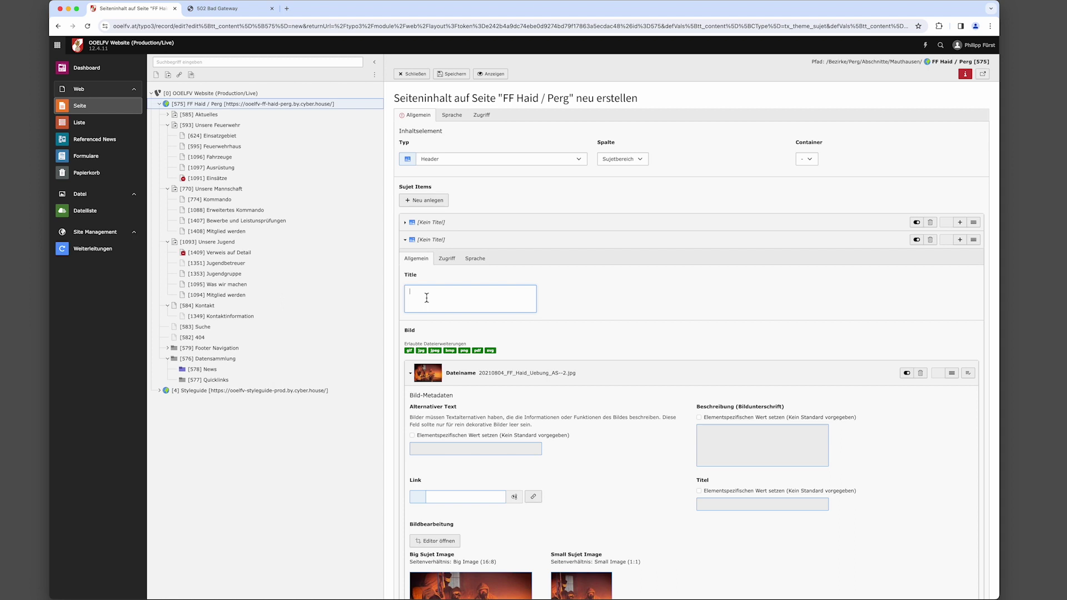
text(Atemschutzübung)
Try to save the Header element, and delete the first sujet item's link entry with the unfilled required field
click(457, 79)
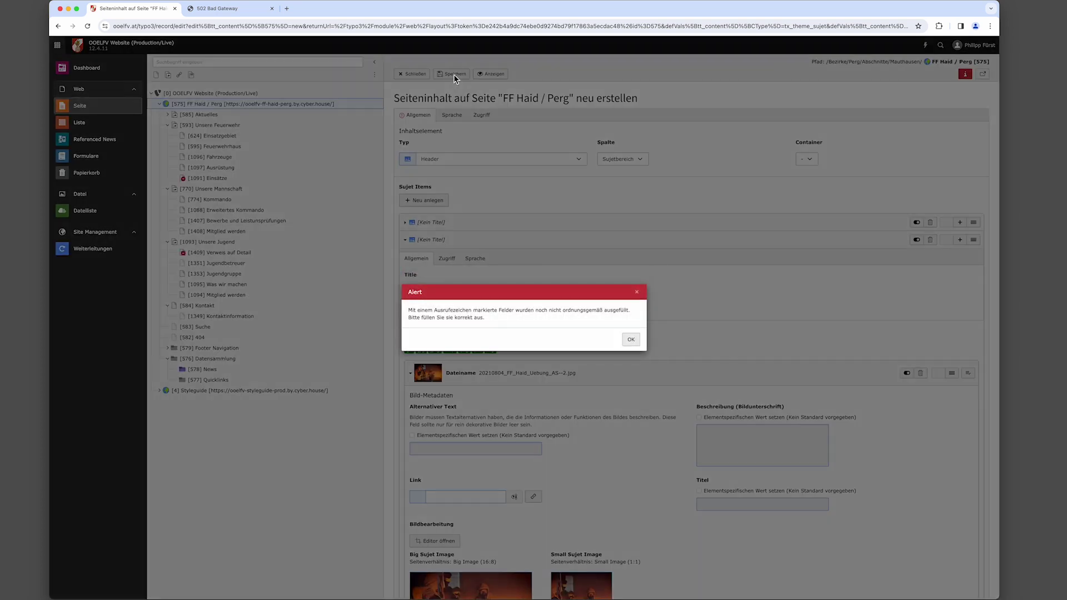
click(631, 341)
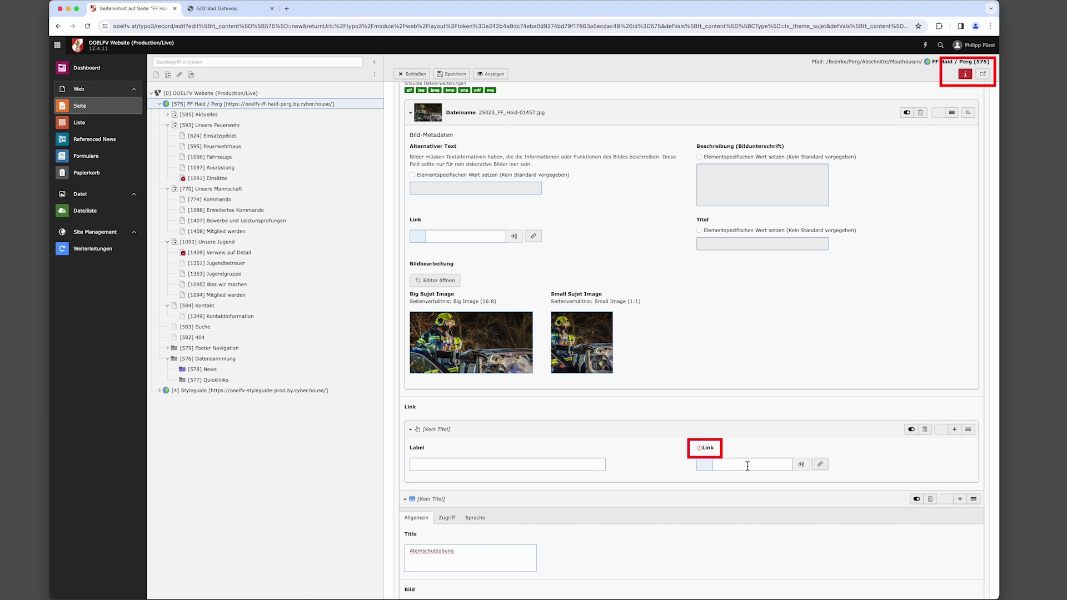
click(925, 430)
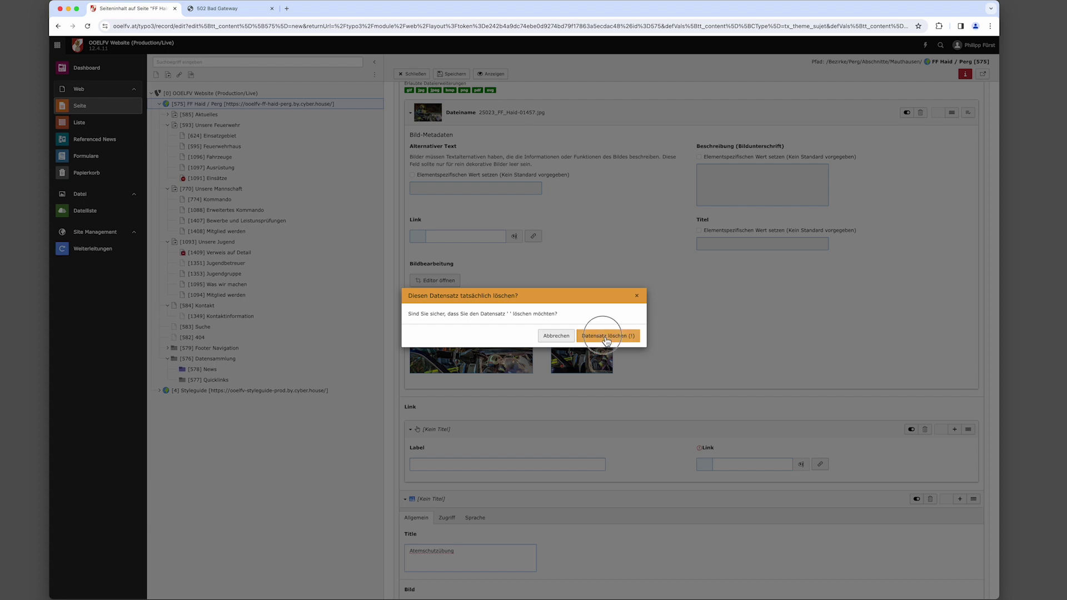
click(607, 323)
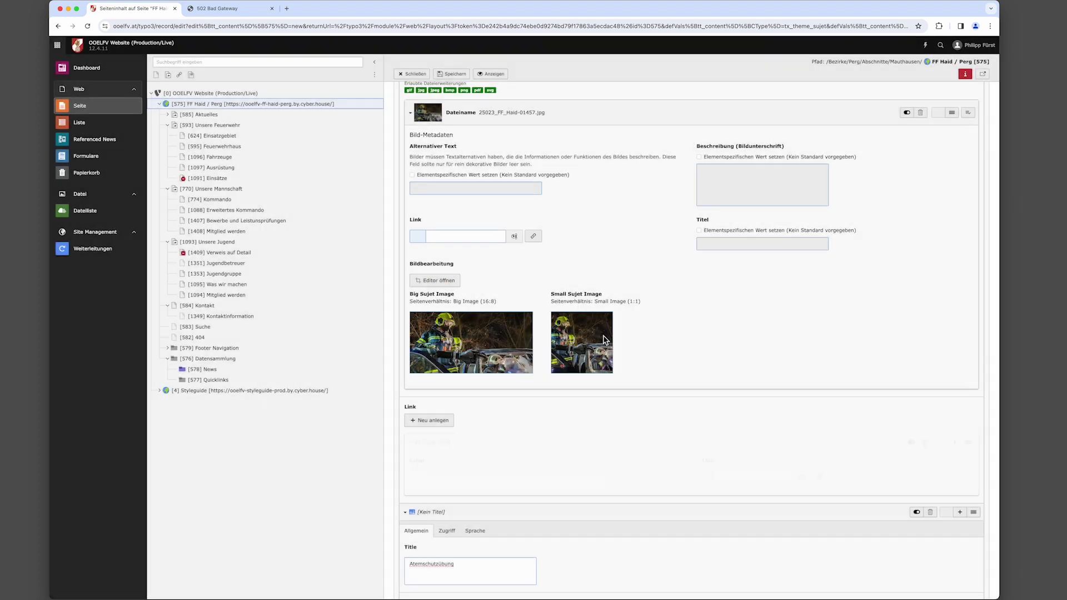
Save the Header element and preview the FF Haid / Perg page on the website
click(455, 76)
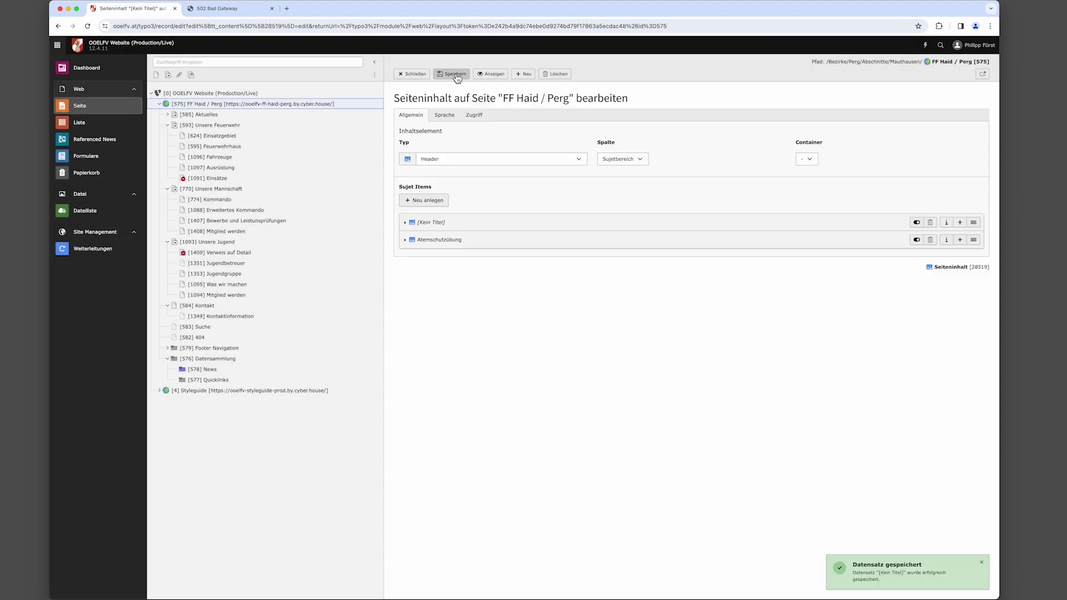
click(493, 75)
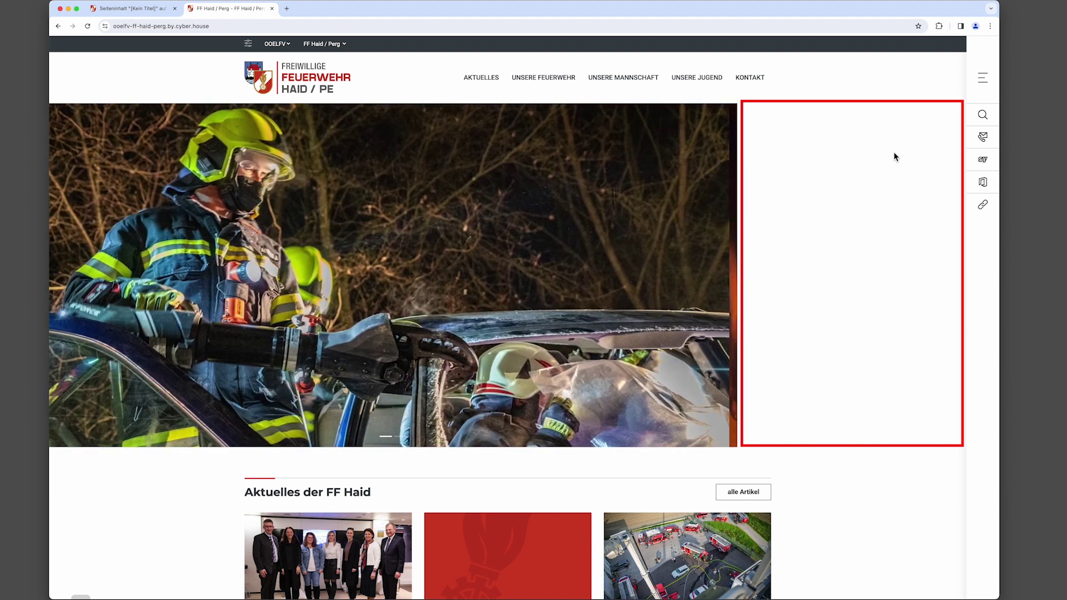
click(128, 9)
Create an Einsatzkarte element inside the Header element and set its Bereich to Perg
click(412, 74)
click(695, 211)
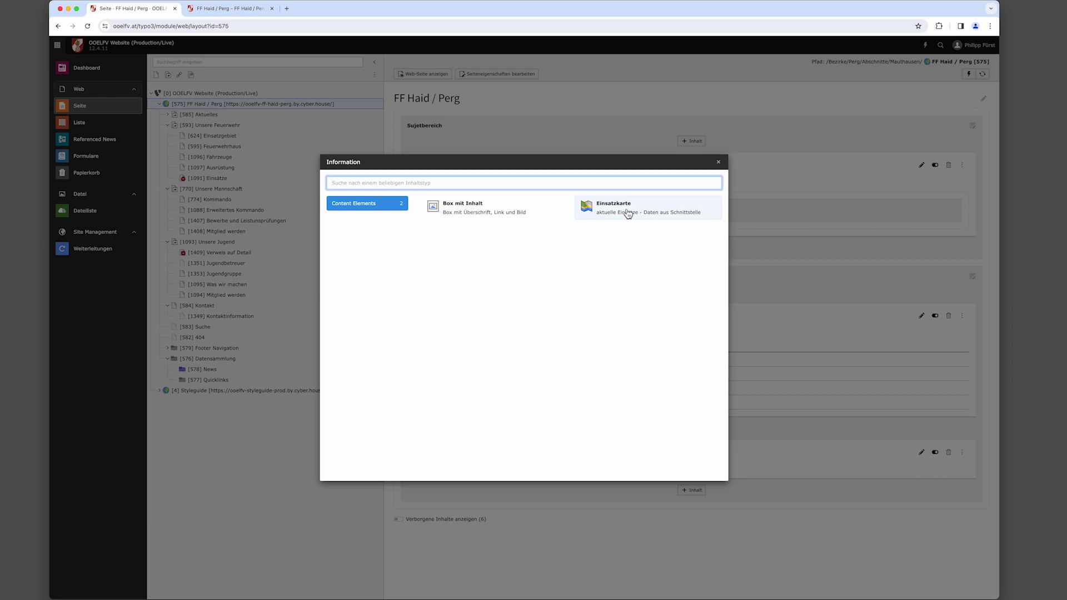
click(627, 211)
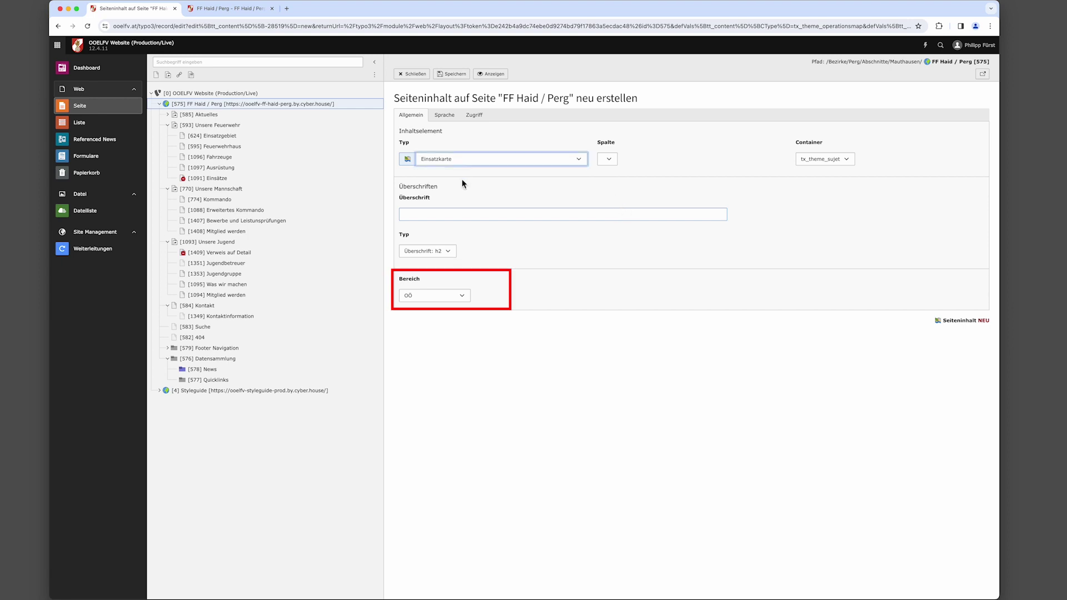
click(464, 298)
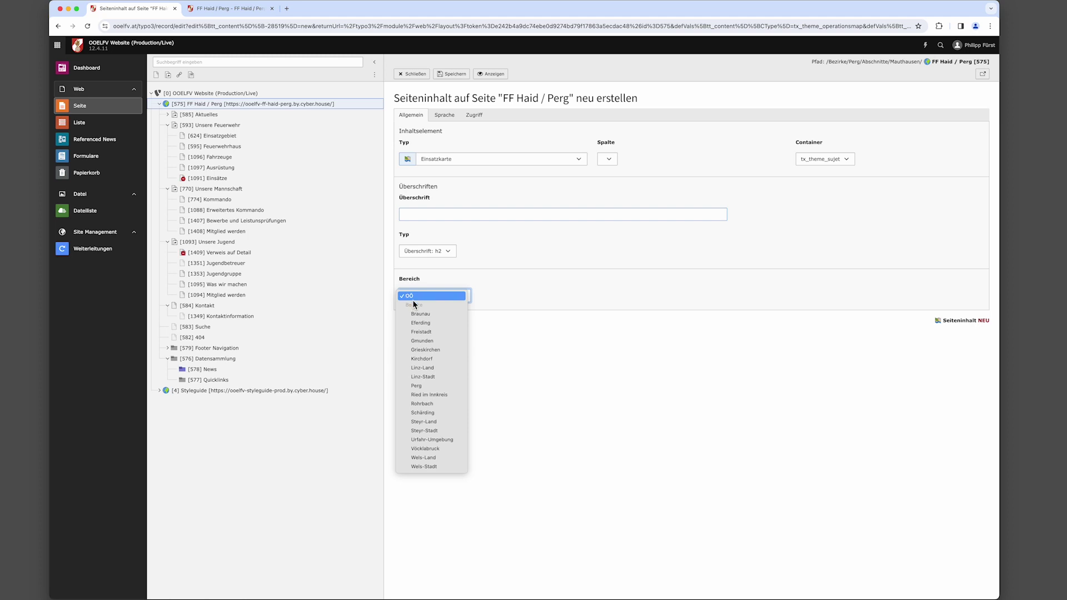
click(420, 387)
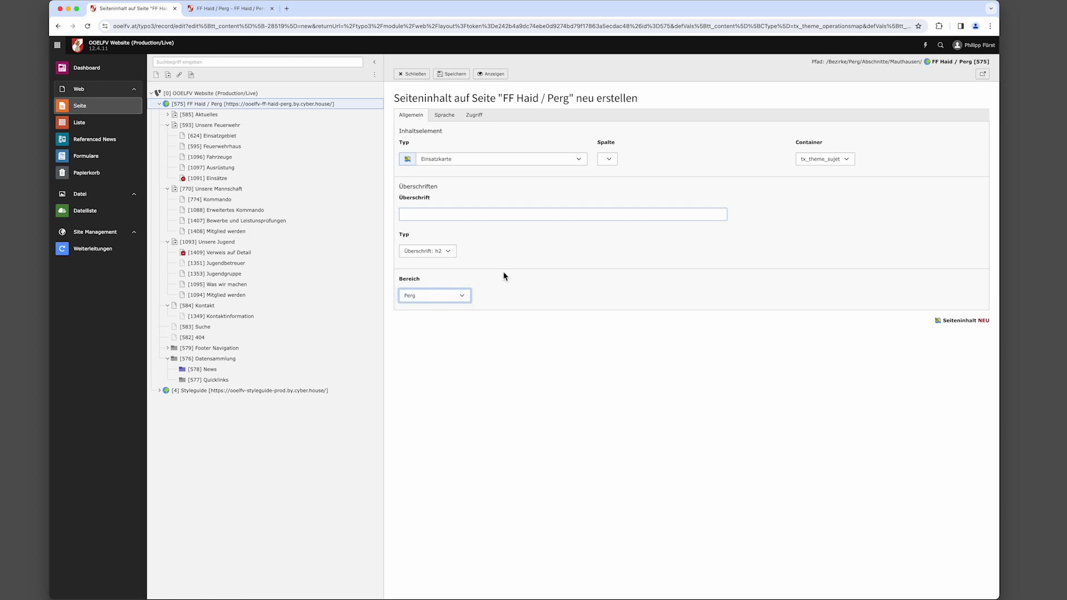
Set the Einsatzkarte's heading to "Einsatzkarte Bezirk Perg" and save the element
click(445, 214)
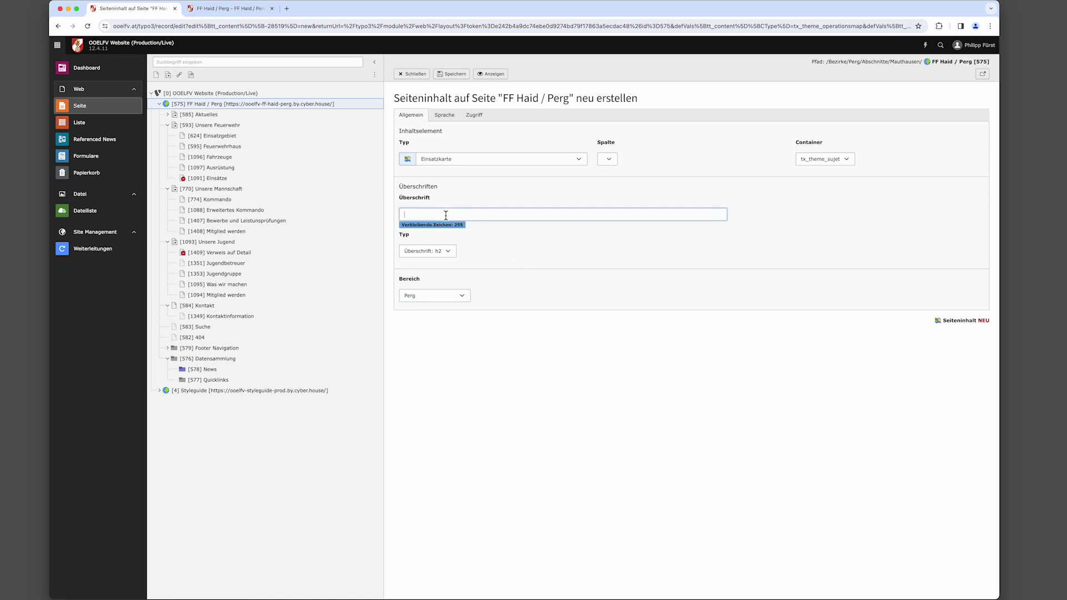
text(Einsatzkarte Bezirk Perg)
key(super+s)
Reload the FF Haid / Perg website preview and check the linked Einsatzkarte beside the slider
key(ctrl+Tab)
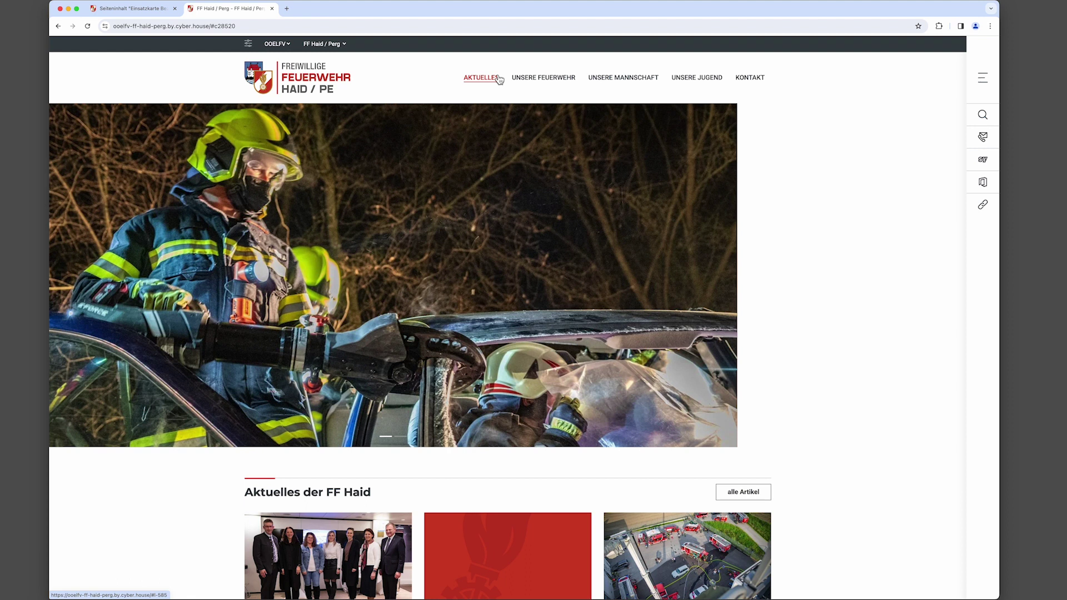
key(super+r)
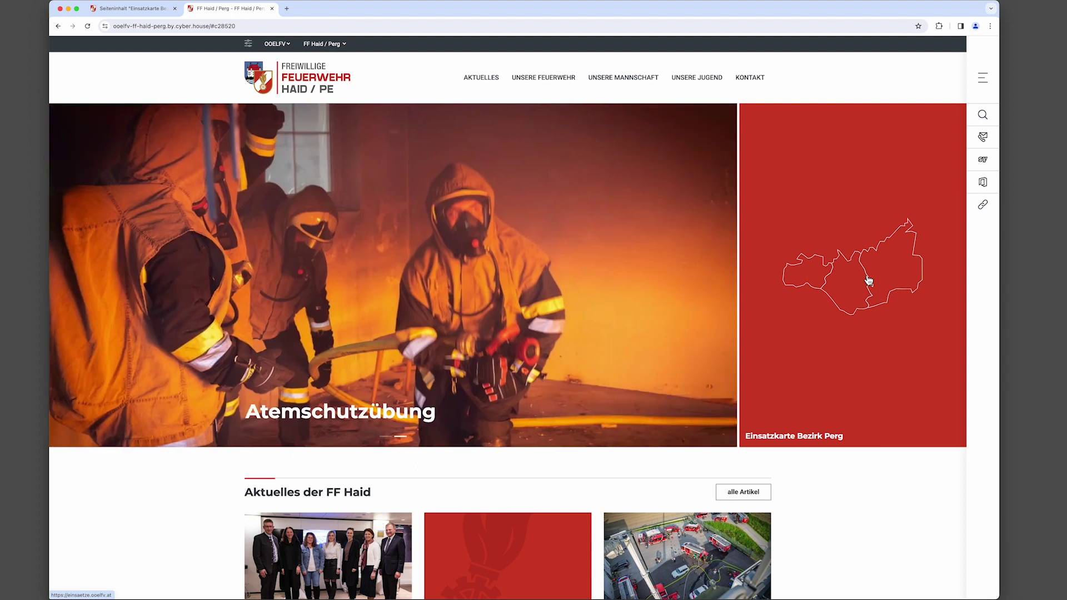
click(869, 281)
click(135, 9)
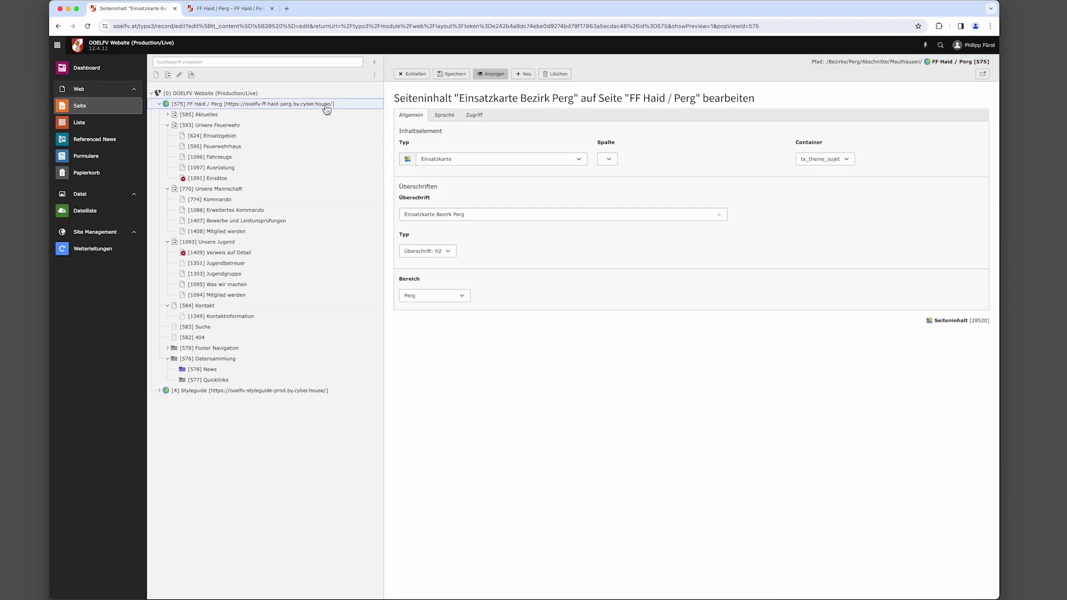
Close the Einsatzkarte record and create a Box mit Inhalt element below it inside the Header element
click(415, 75)
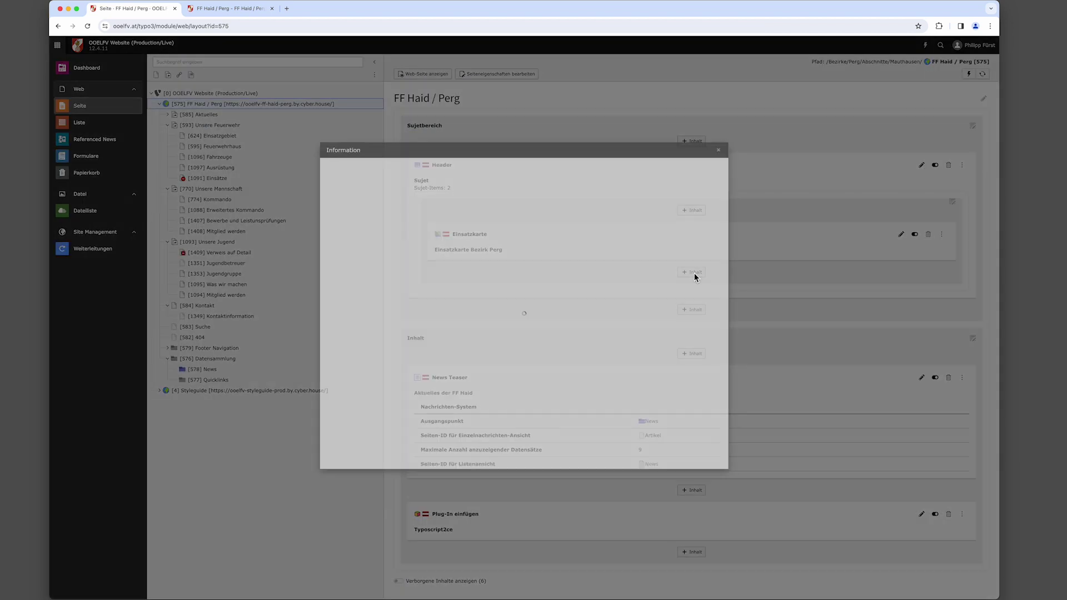
click(694, 272)
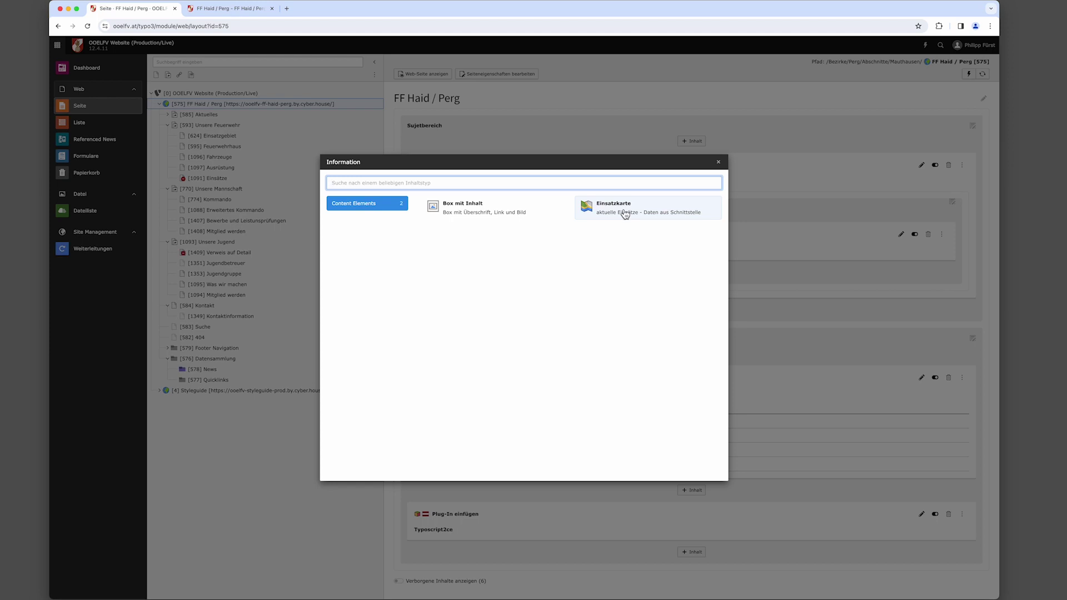
click(460, 213)
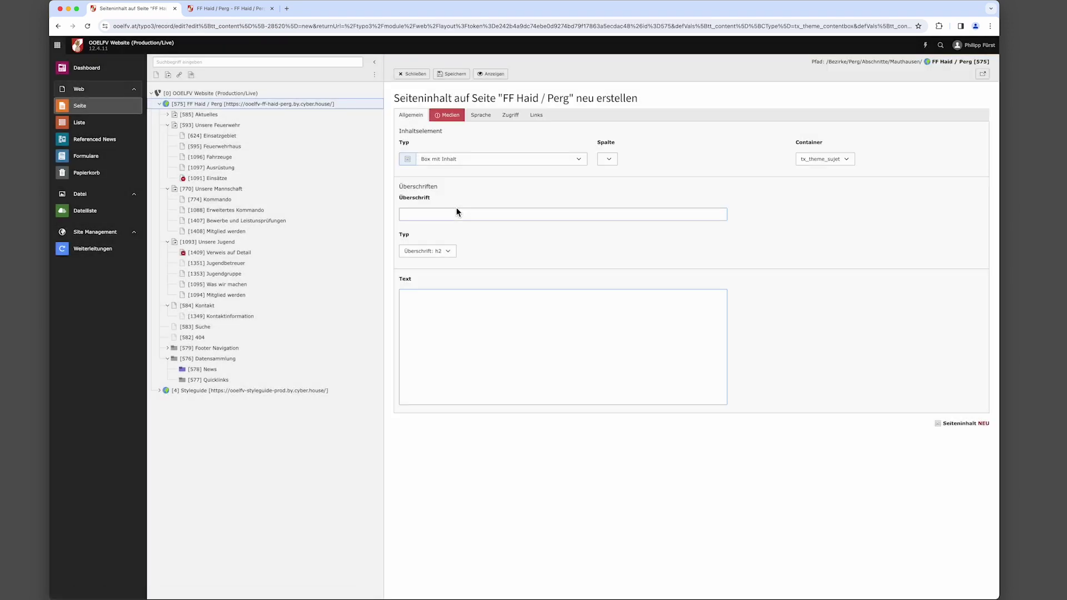
Set the content box's heading to "Kartenvorverkauf Donauball 2024"
click(455, 214)
text(Kartenvorverkauf Donauball)
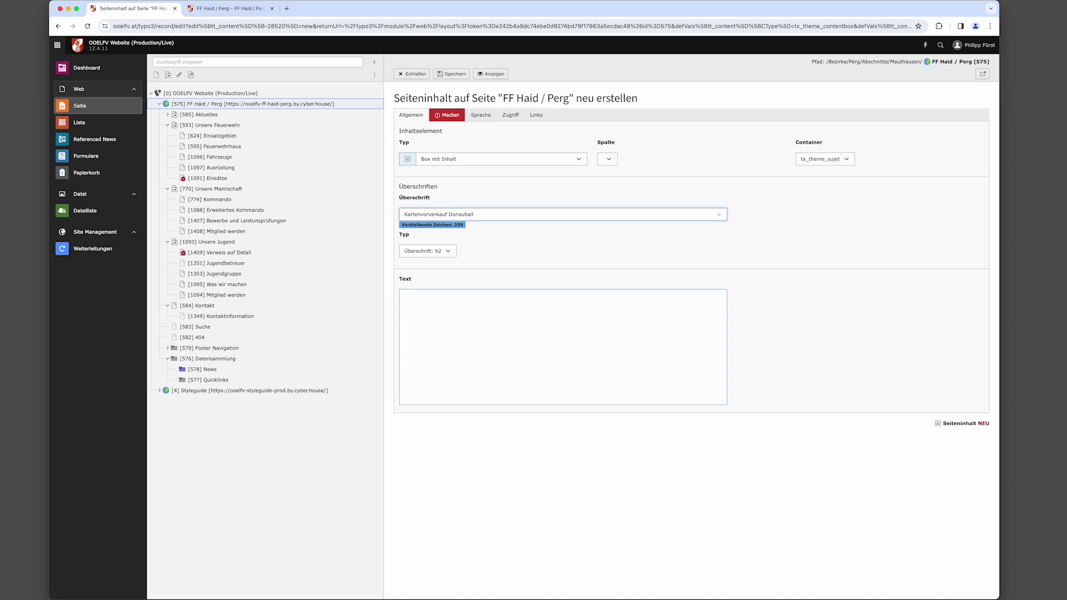
text( FF )
text(2024)
click(423, 302)
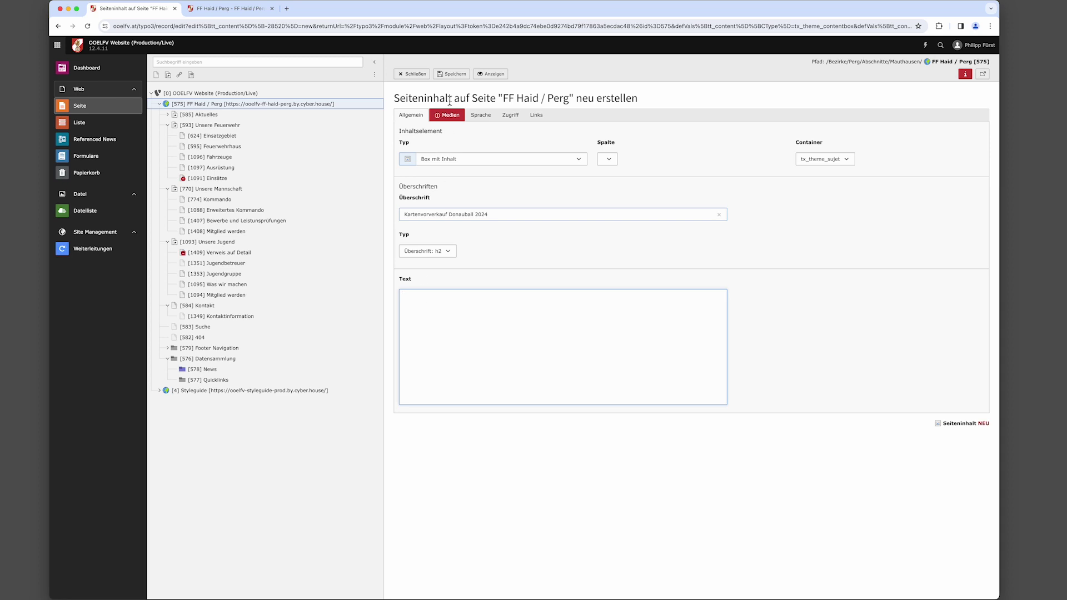
Add the image 20220618_130Jahre_FFHaid-04730.jpg from the 2023_Fotos folder to the content box
click(453, 117)
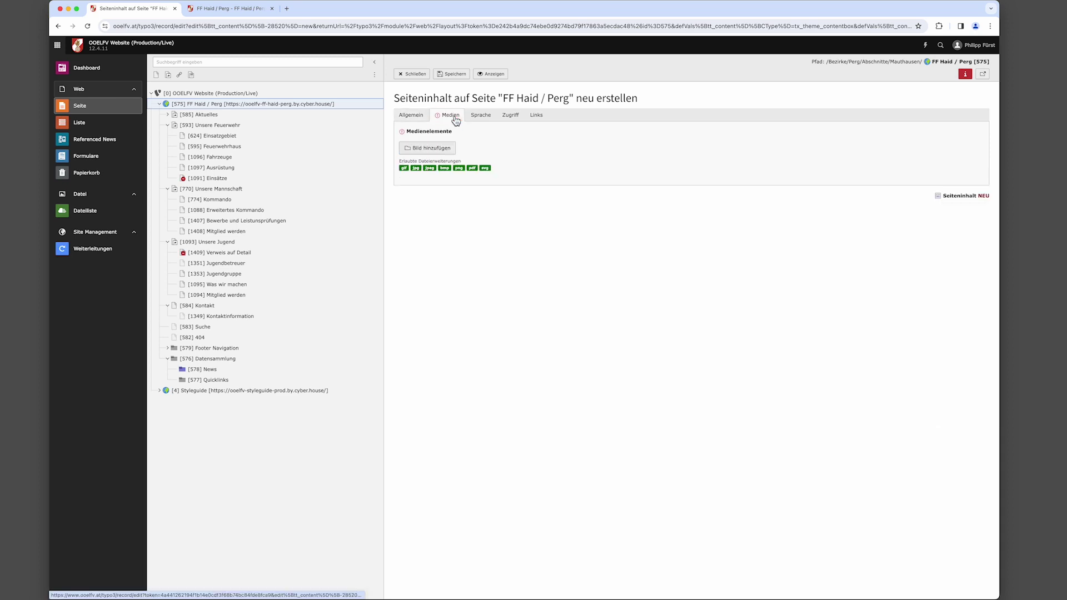
click(434, 151)
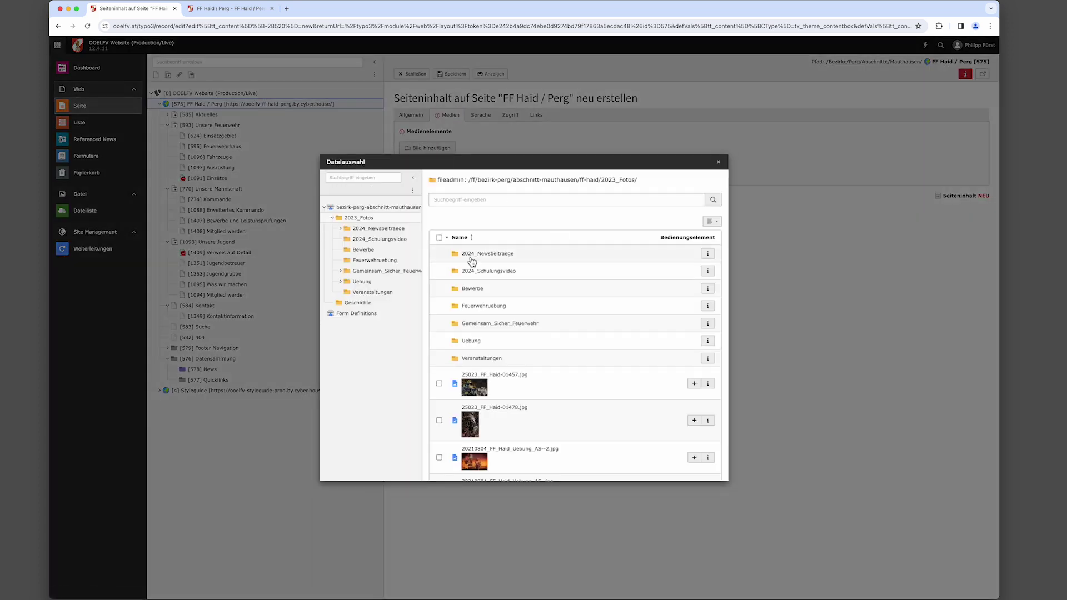
scroll(508, 388, down, 3)
scroll(509, 389, down, 1)
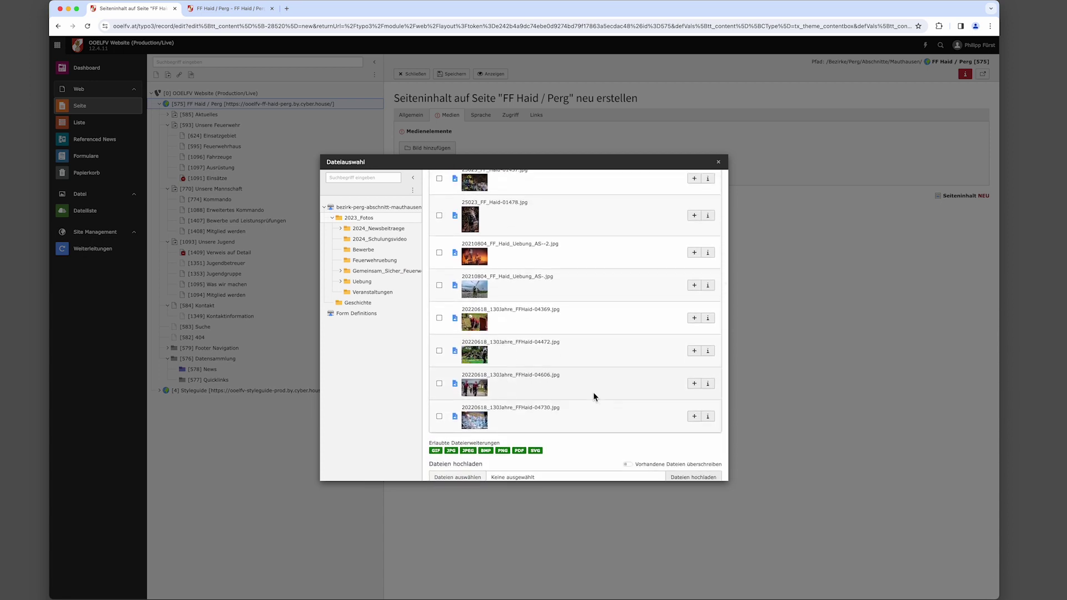
click(695, 417)
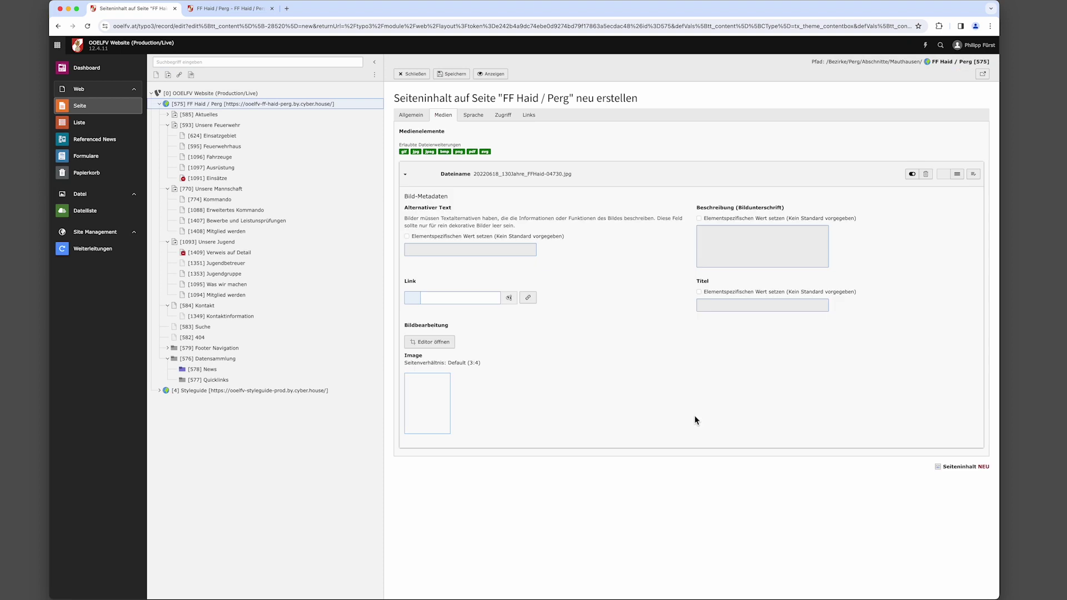
Move the image's 3:4 crop area left over the 1., 2. and 3. Platz trophies and accept the crop
click(431, 341)
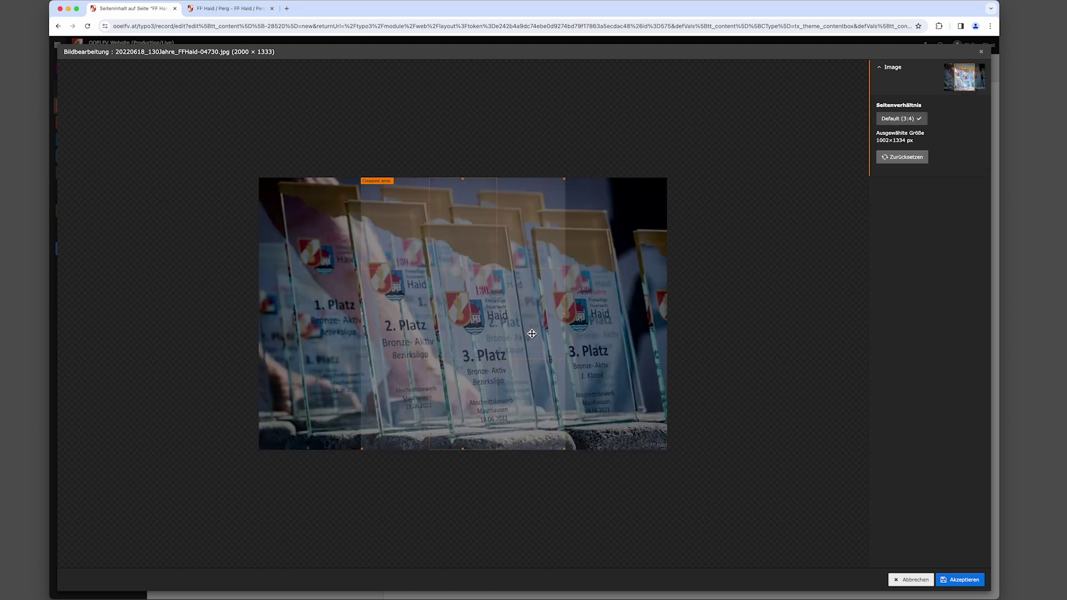
drag(506, 337, 449, 334)
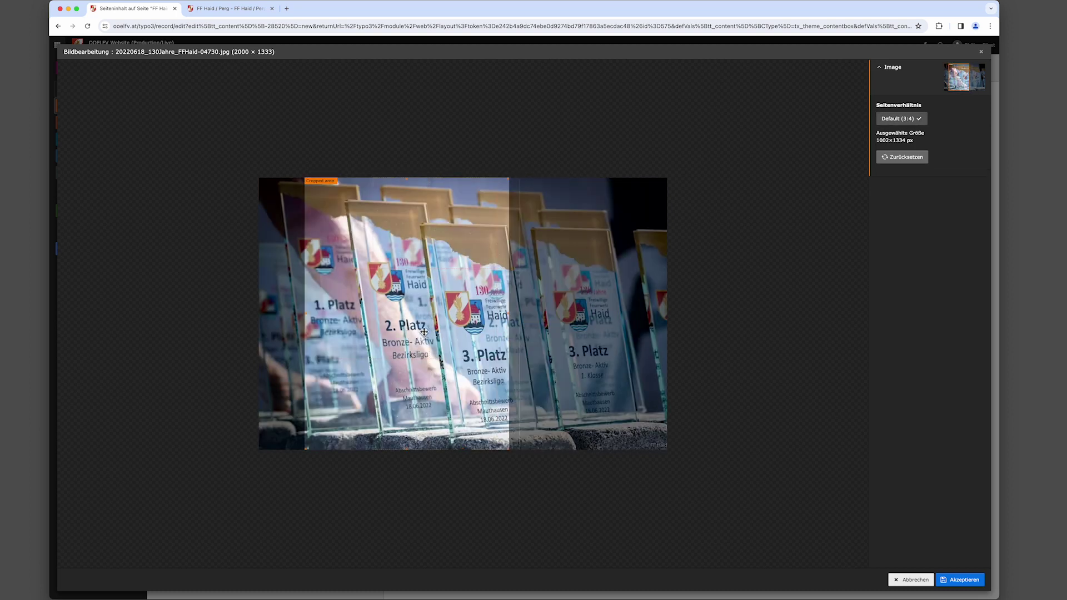
click(966, 581)
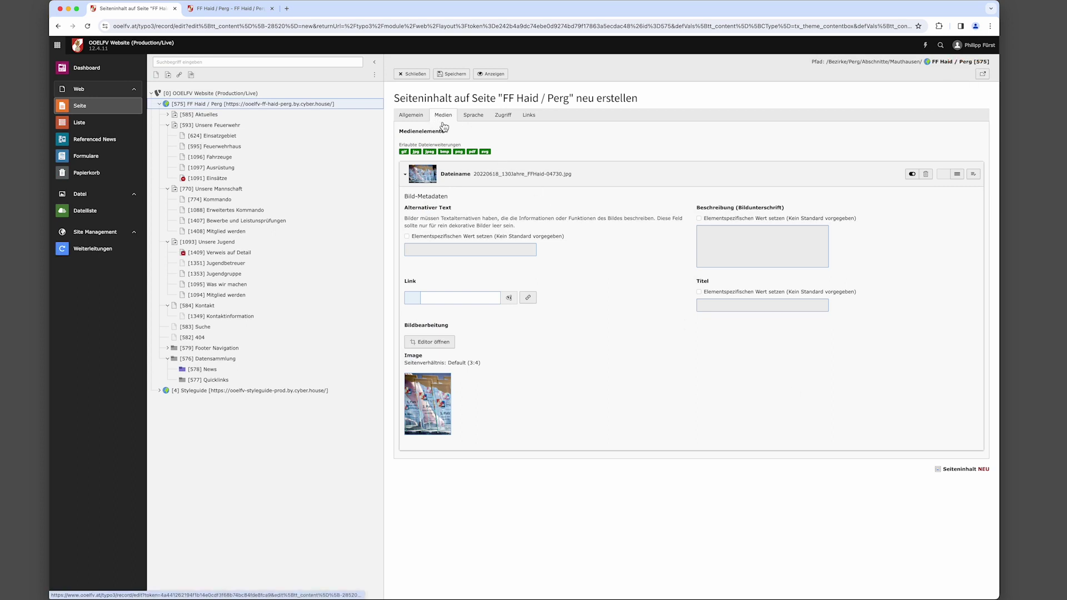
Examine the link target types offered for a new link in the content box and discard the empty link entry
click(535, 118)
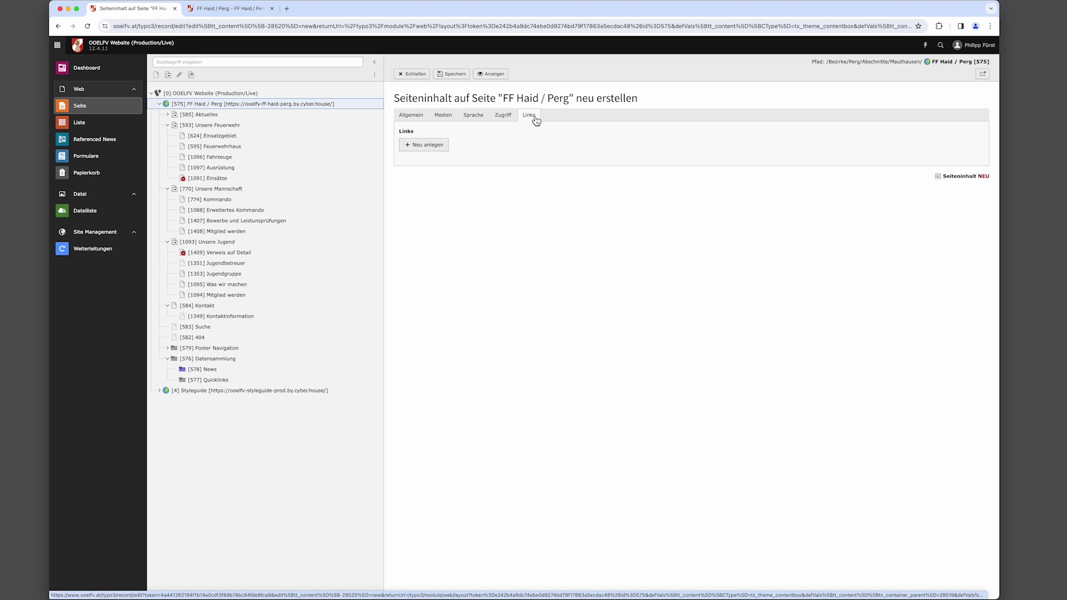
click(428, 146)
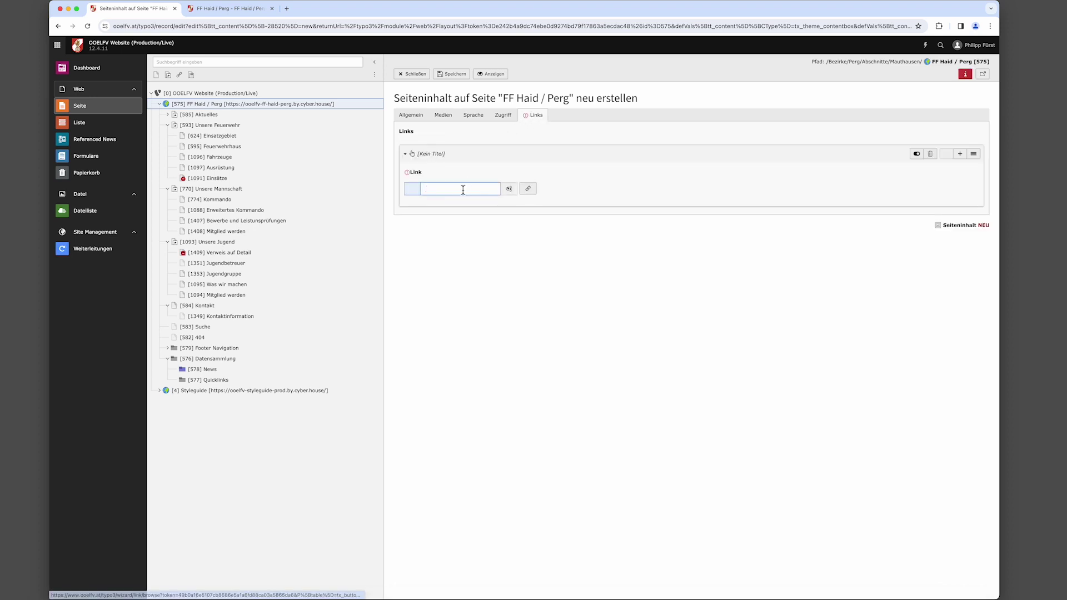
click(528, 189)
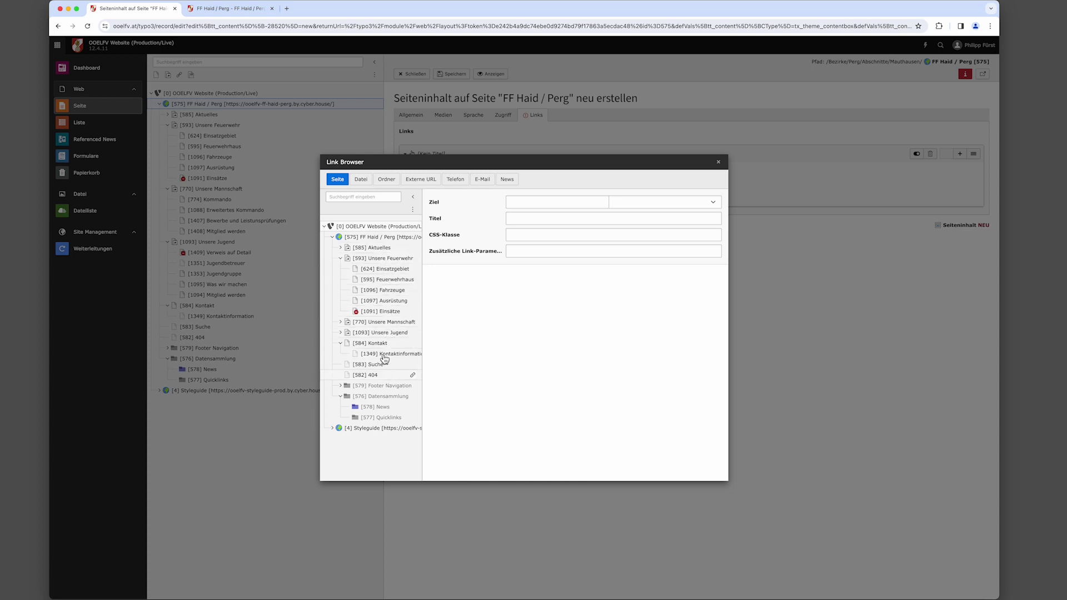
click(362, 180)
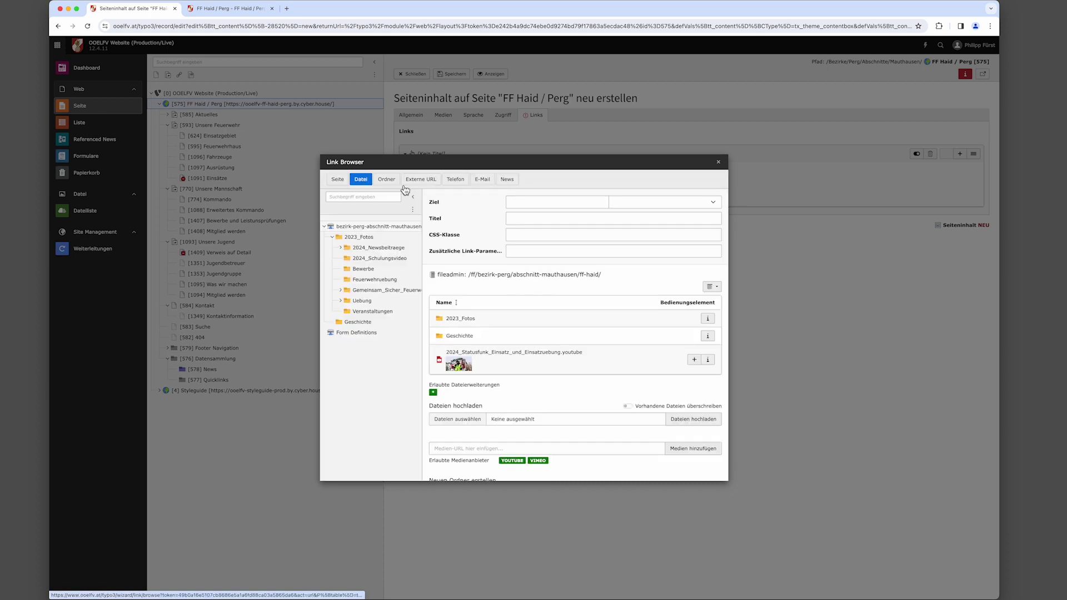
click(390, 181)
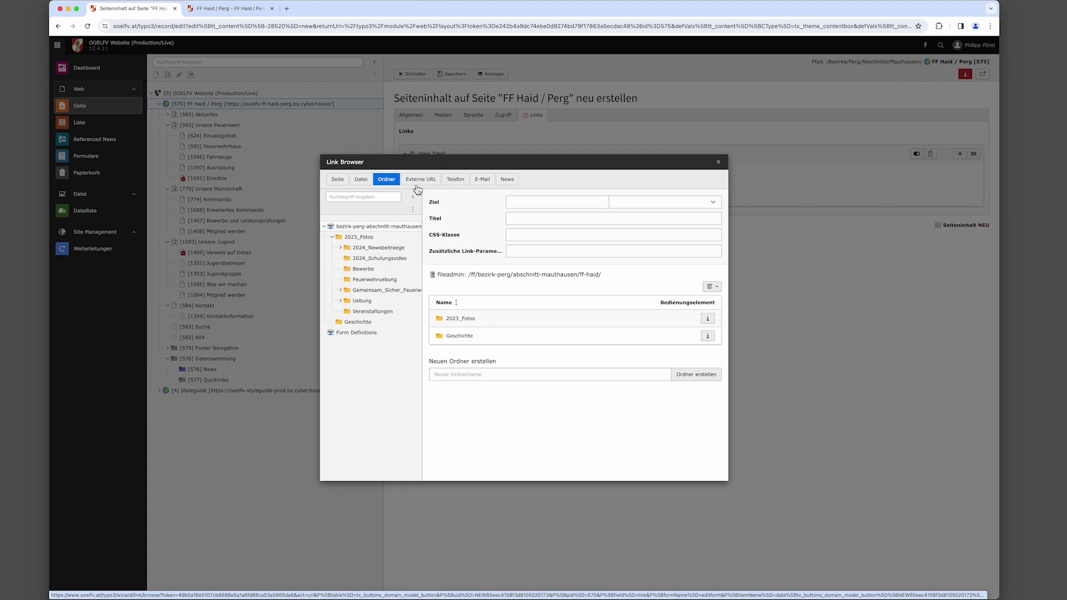
click(425, 183)
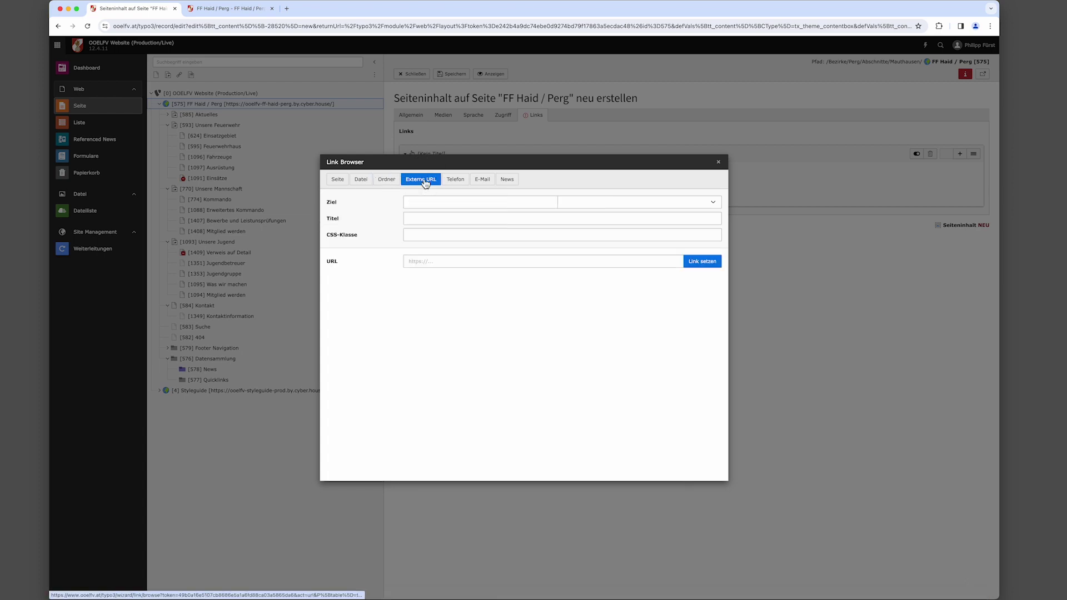
click(457, 184)
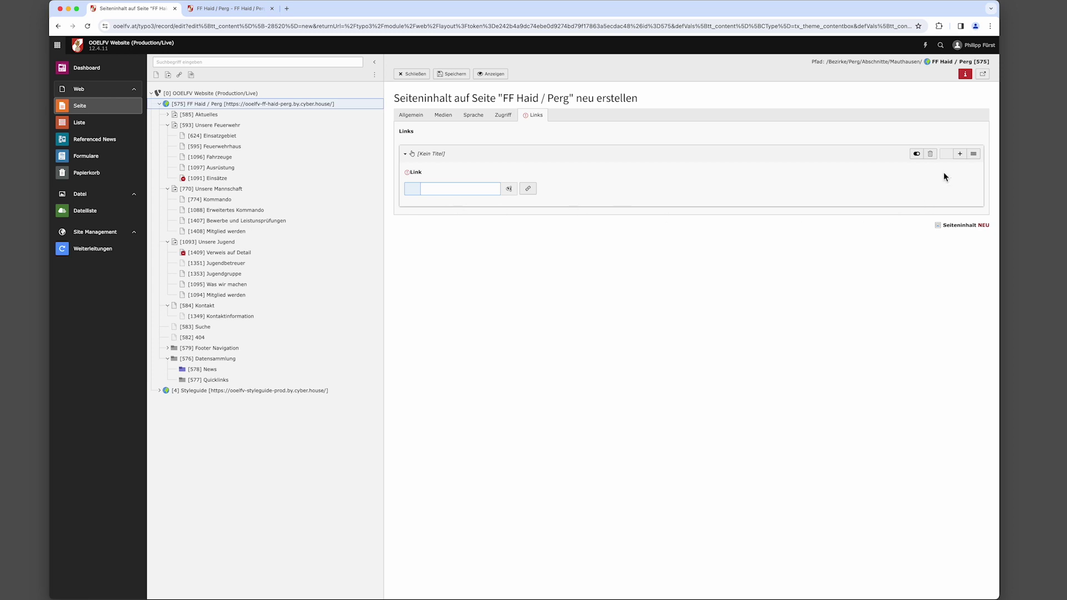
click(932, 156)
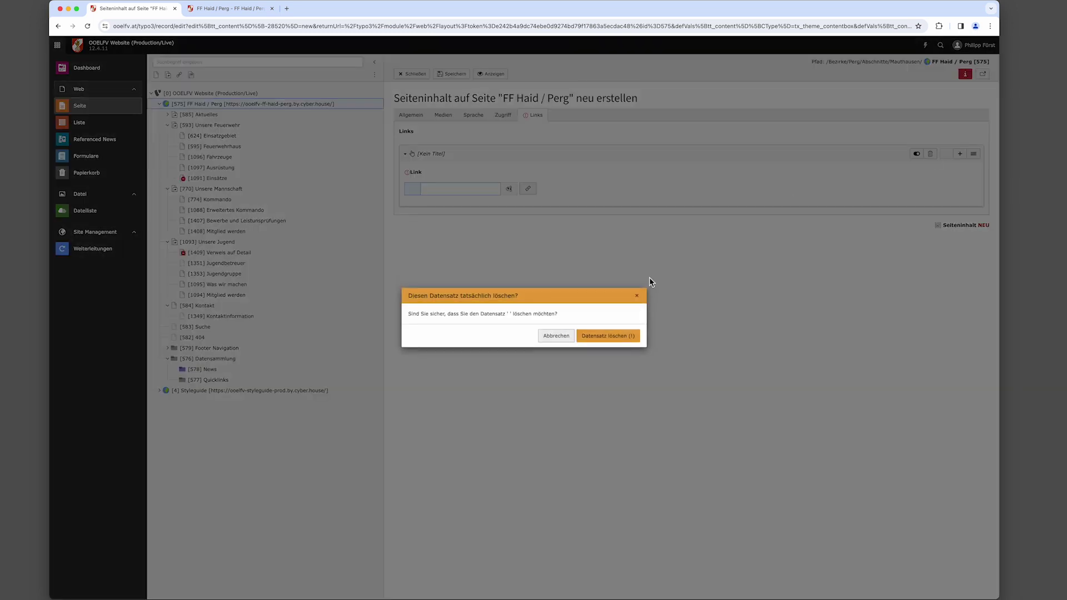
click(599, 337)
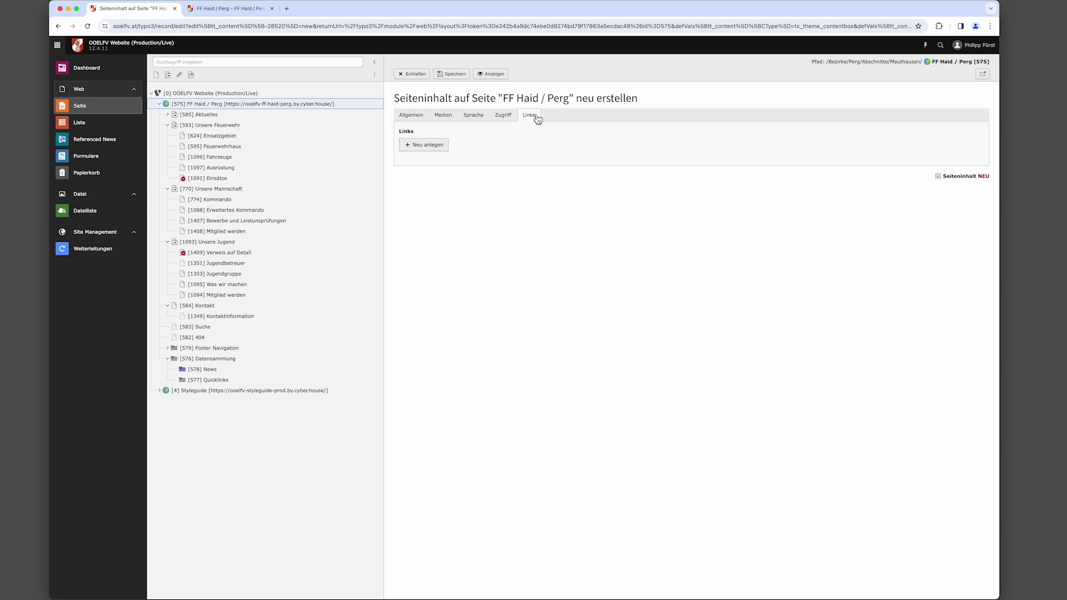
Save the content box and preview the refreshed homepage to check the box and its heading below the Einsatzkarte
click(449, 74)
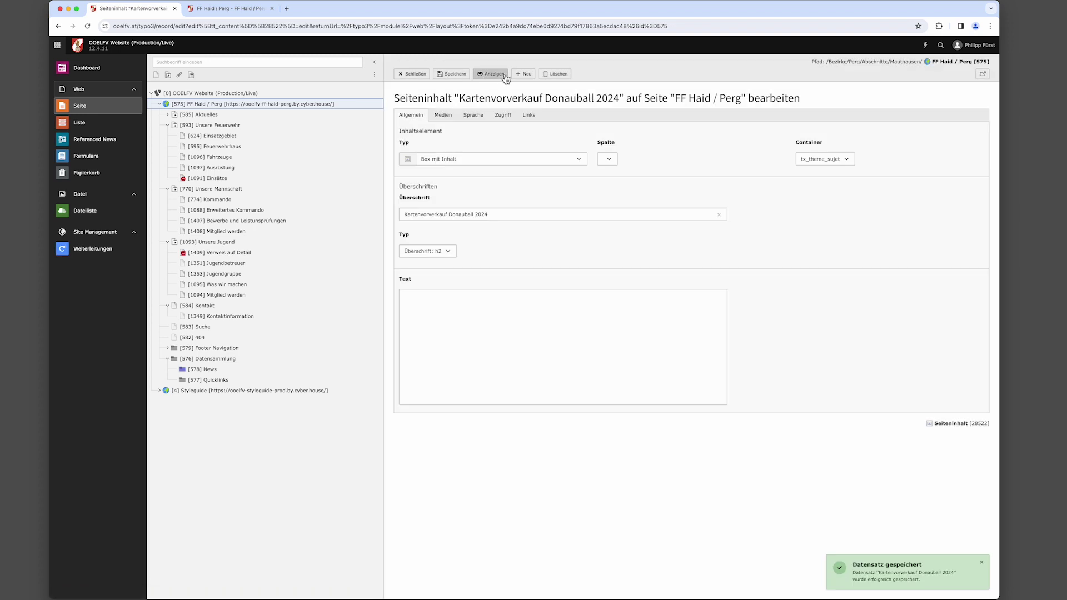
click(496, 75)
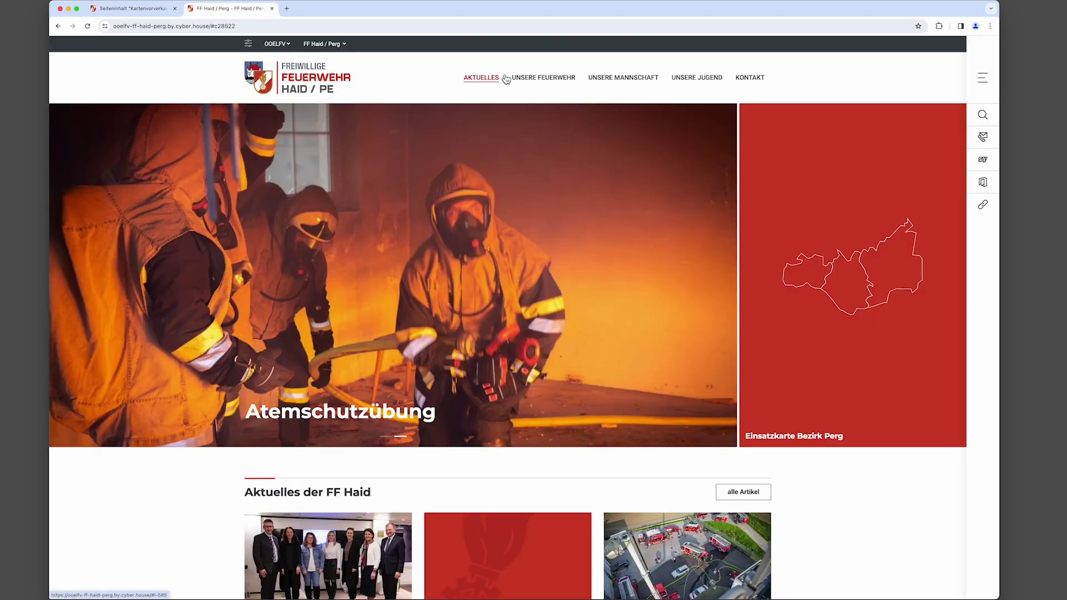
click(506, 79)
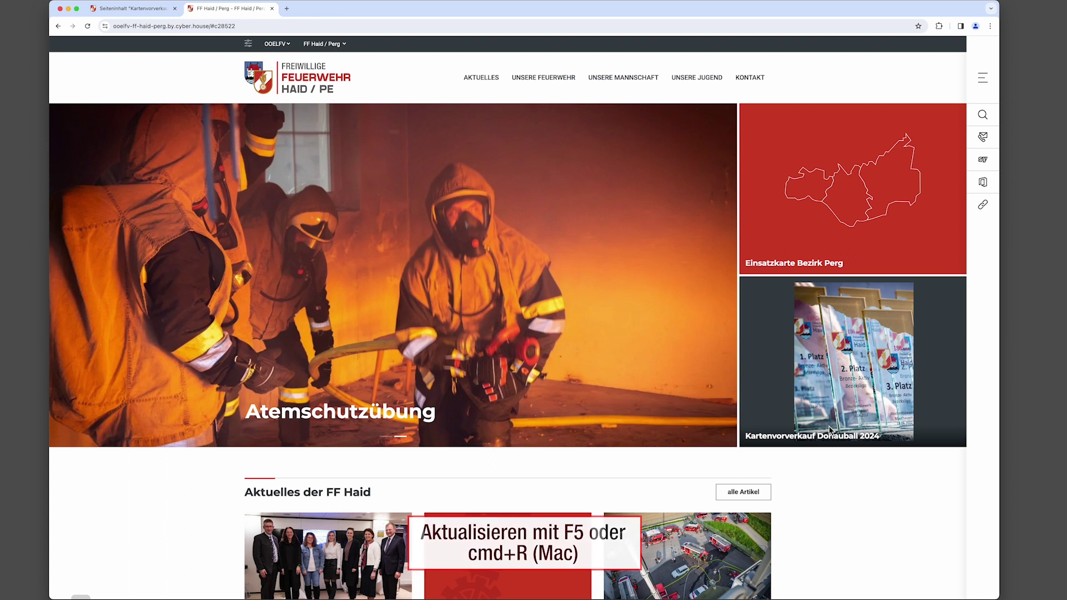
drag(748, 438, 885, 444)
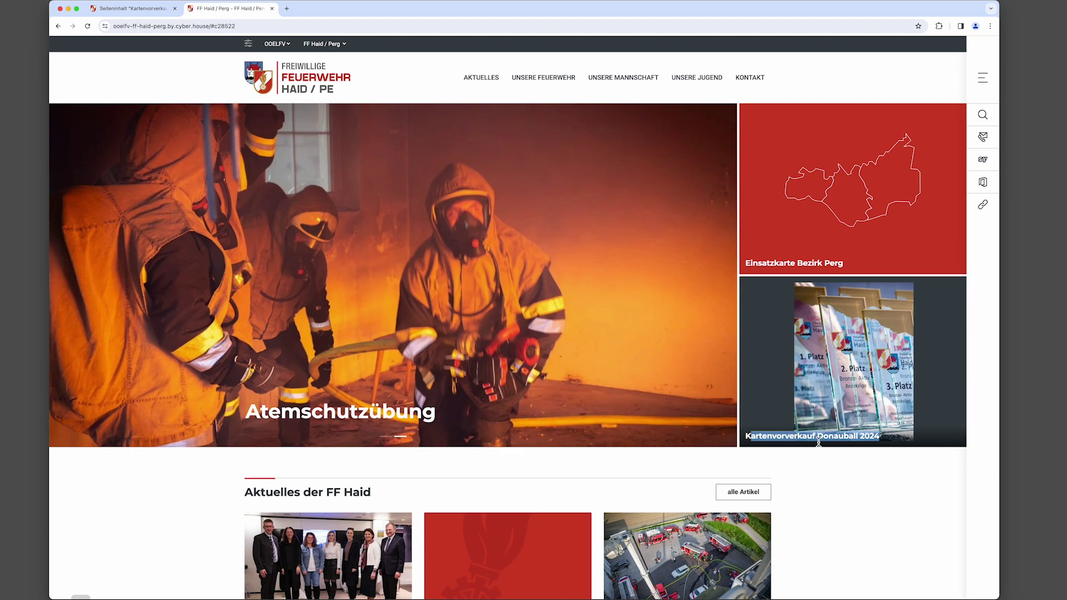
click(805, 458)
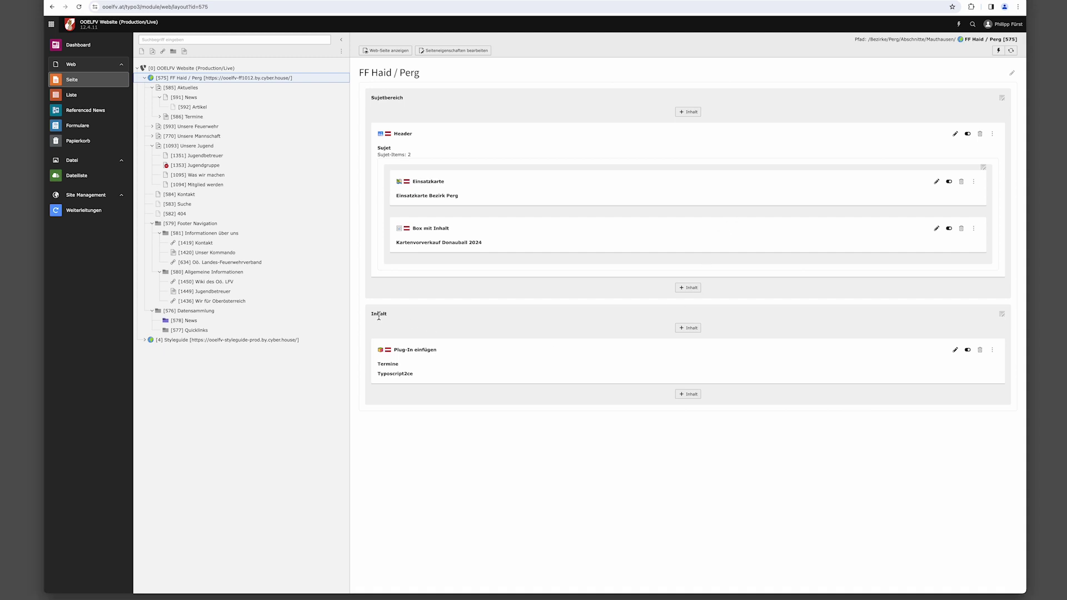
Create a News Teaser element at the end of the Inhalt area with the heading "Aktuelles aus der Feuerwehr"
click(693, 398)
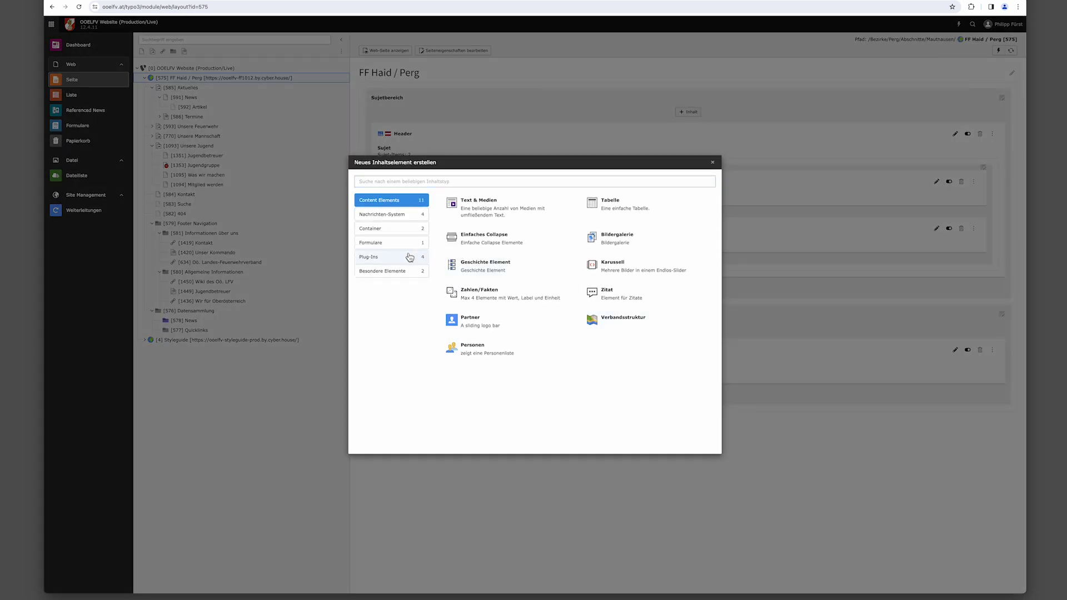
click(411, 219)
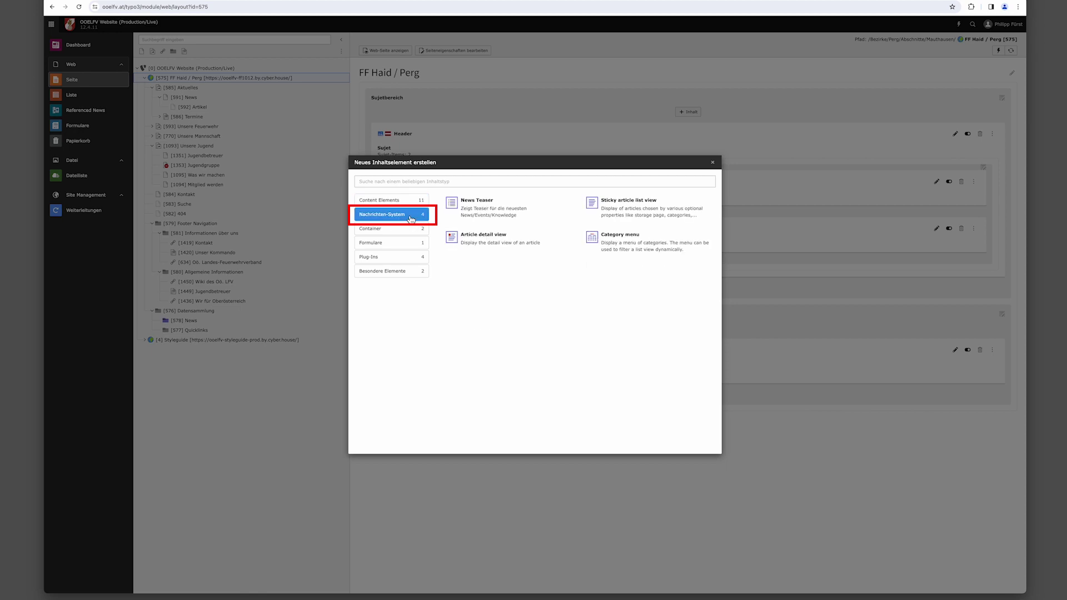
click(492, 214)
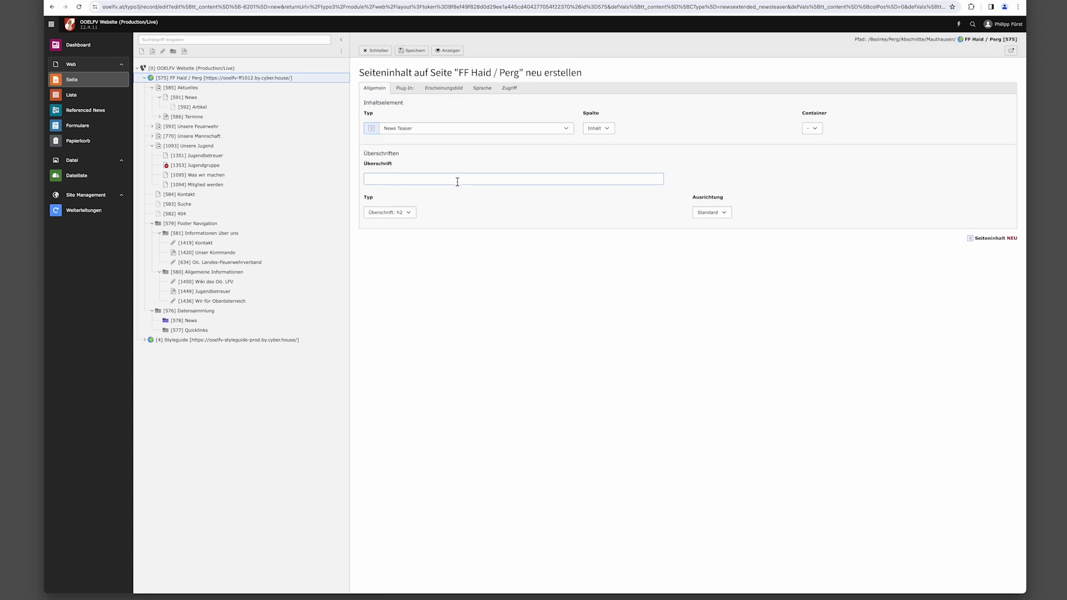
click(457, 180)
text(Aktuelles aus der Feuerwehr)
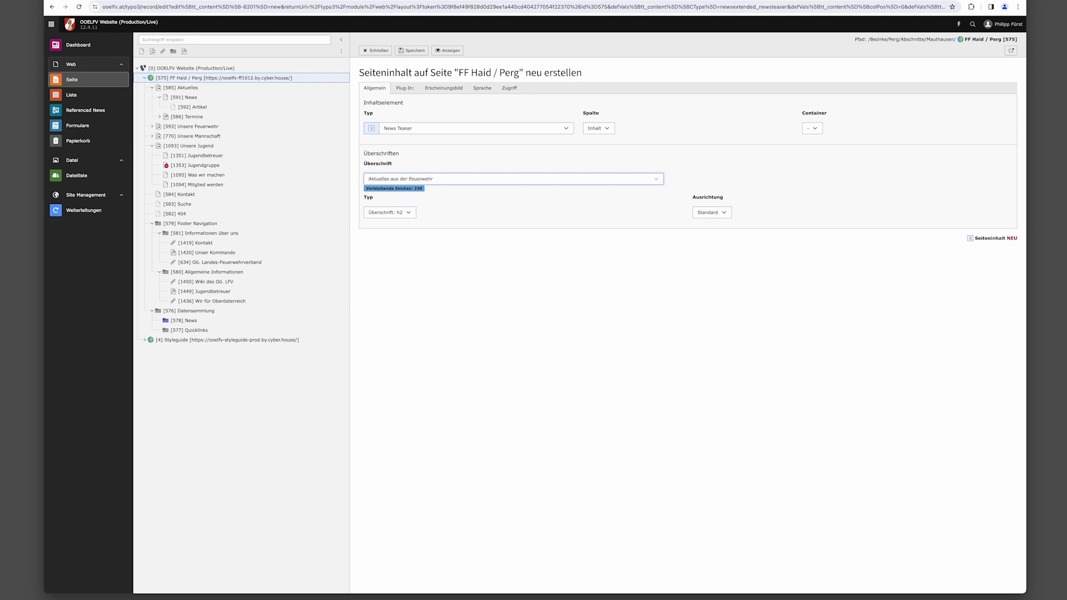
Select the News Teaser categories Übung und Ausbildung, Stützpunktwesen, Öffentlichkeitsarbeit, Tipps and Gemeinsam.Sicher.Feuerwehr
click(404, 90)
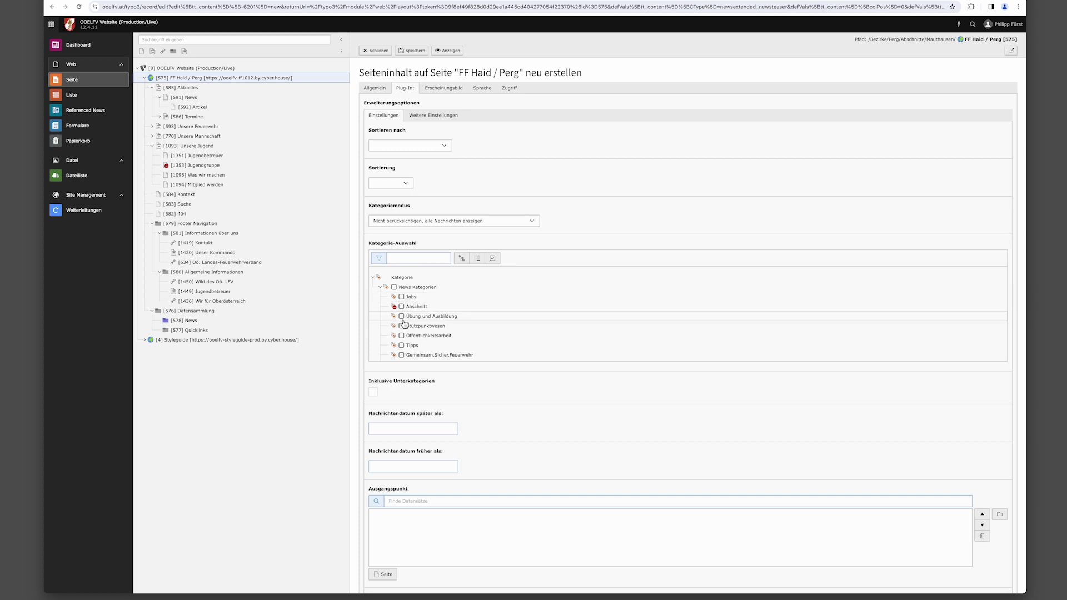
click(402, 317)
click(402, 326)
click(401, 336)
click(402, 345)
click(404, 357)
Add the categories Allgemein, Veranstaltungen, Lehrgänge, Leistungsprüfungen & Bewerbe, Einsätze and Jugend to the News Teaser's selection
scroll(409, 357, down, 2)
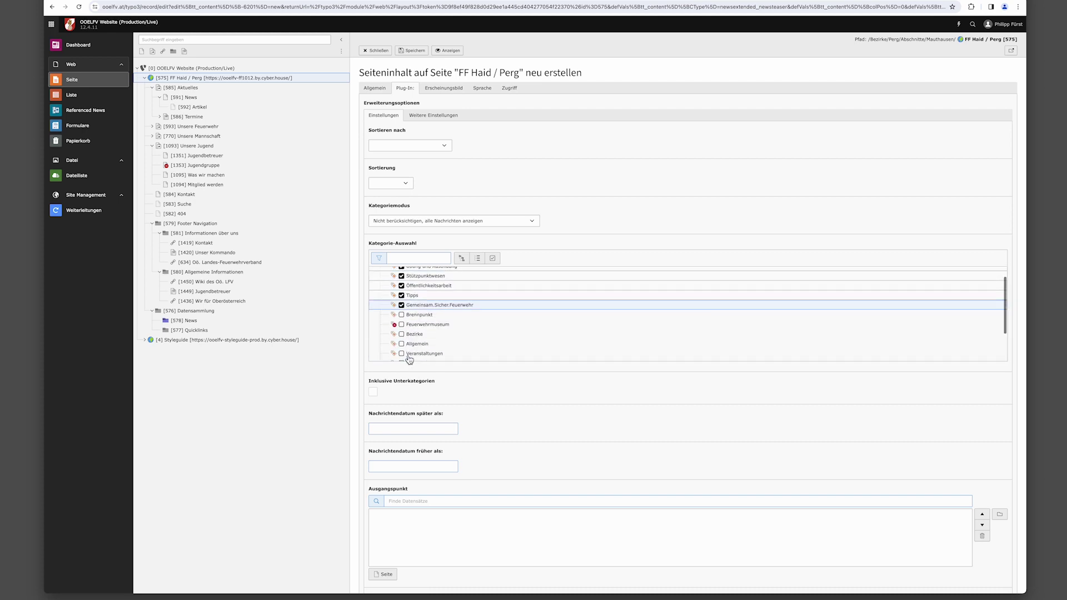
scroll(409, 359, down, 1)
click(402, 317)
click(402, 327)
click(402, 337)
click(401, 346)
click(402, 357)
scroll(427, 347, down, 1)
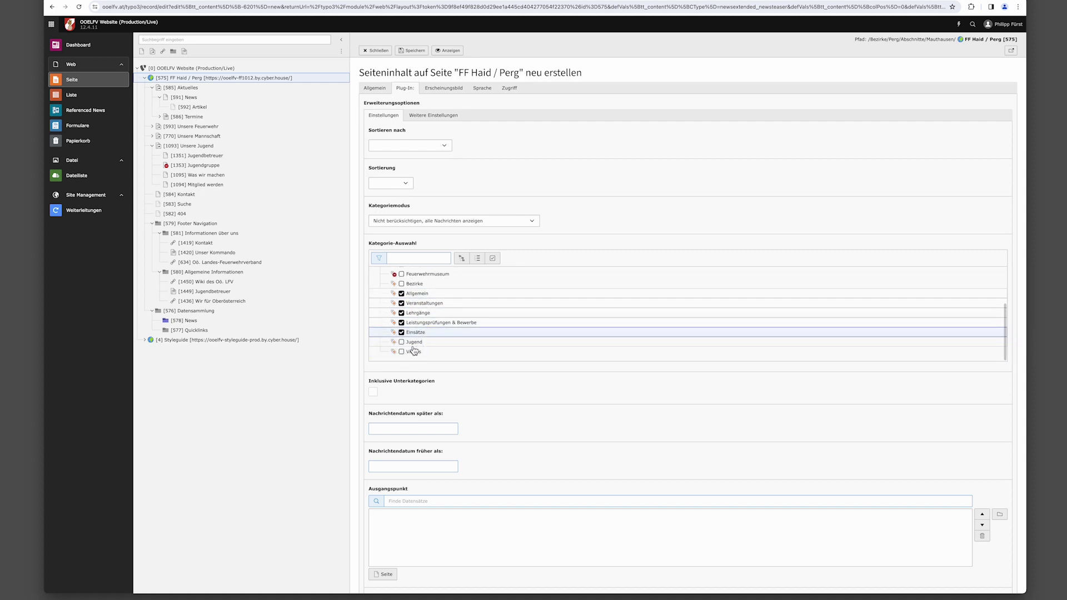
click(402, 343)
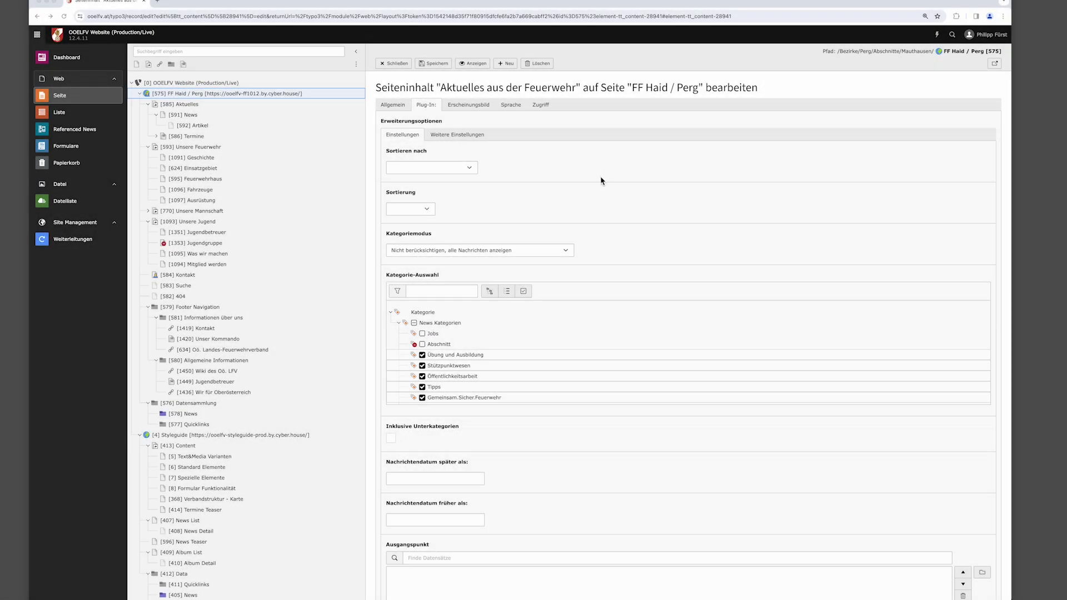
Set the News Teaser's Ausgangspunkt to the [578] News folder under Datensammlung and save the element
scroll(593, 442, down, 1)
scroll(592, 442, down, 3)
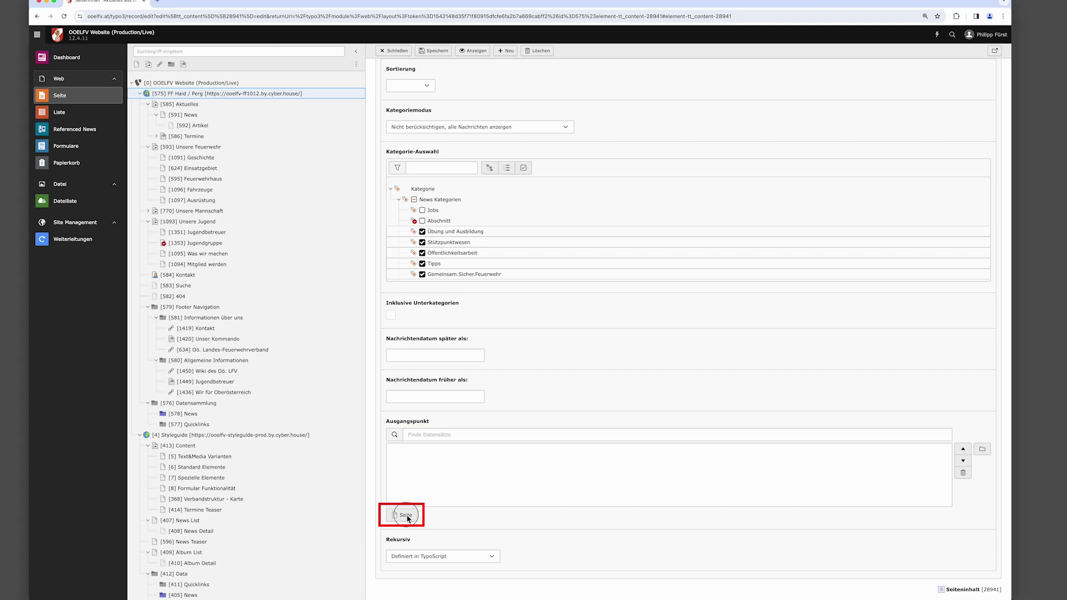
click(407, 517)
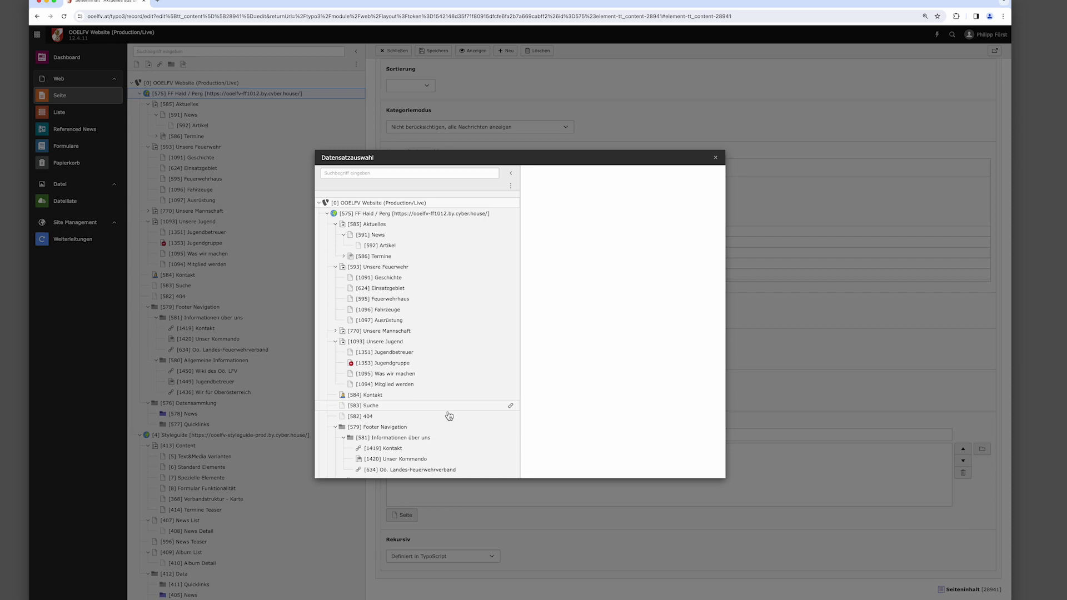
scroll(448, 414, down, 3)
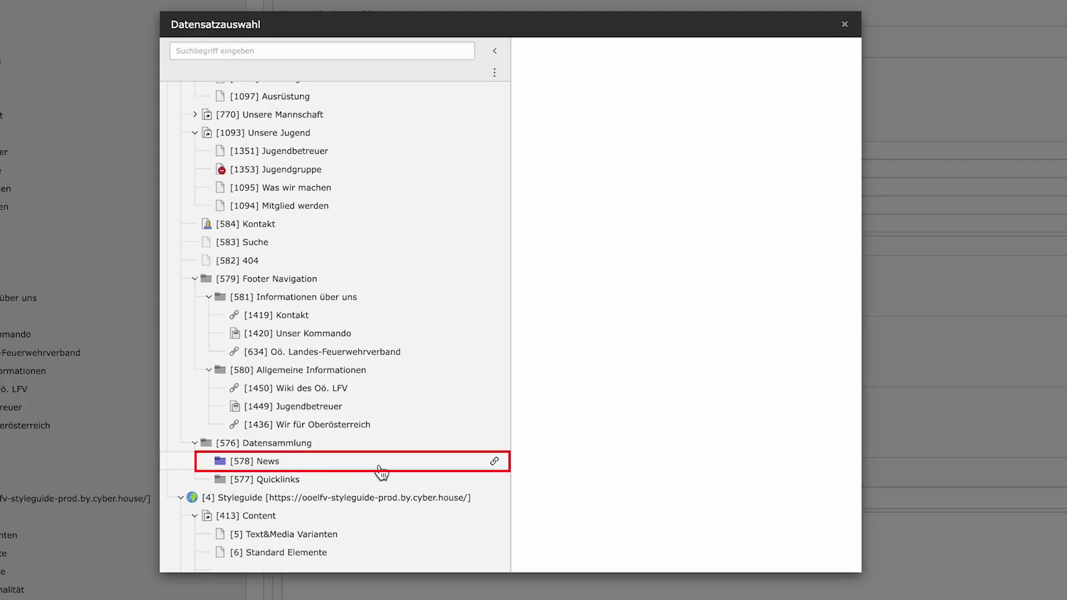
click(500, 466)
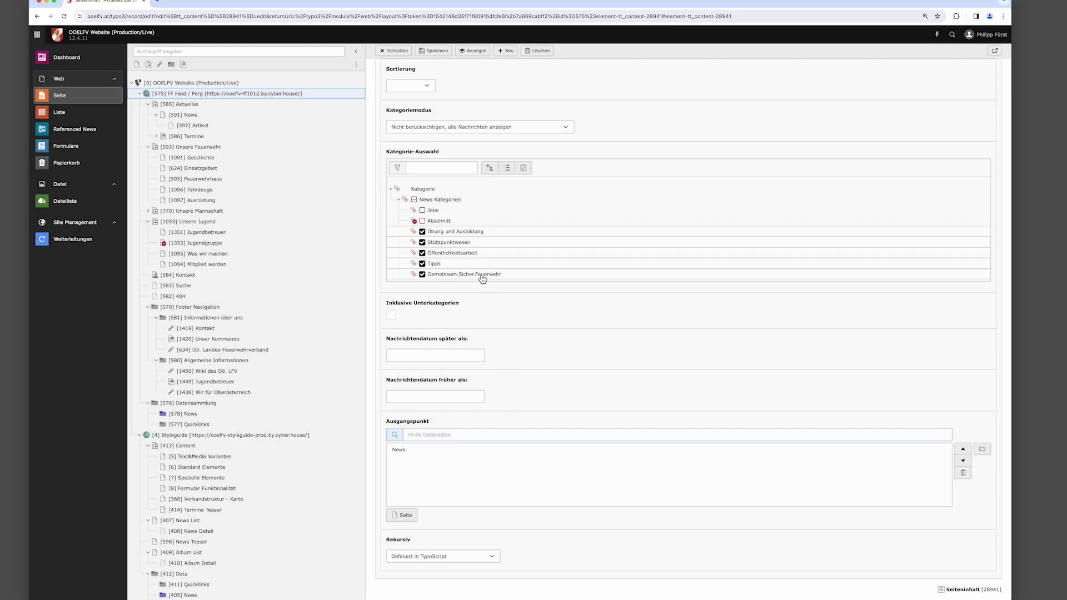
click(442, 53)
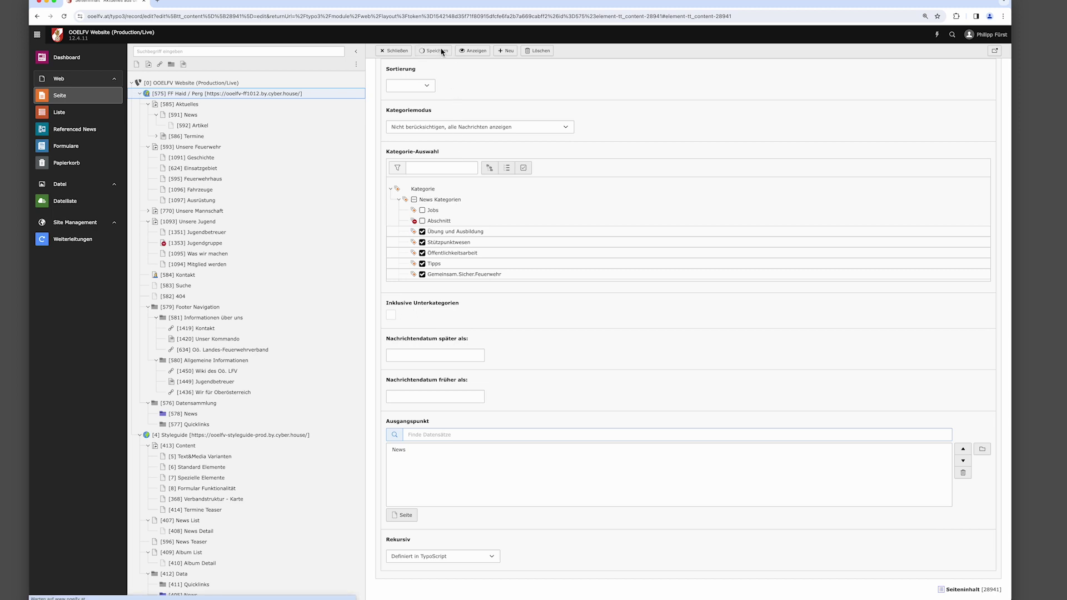
Set the News Teaser's Seiten-ID für Einzelnachrichten-Ansicht to the [592] Artikel page and save
scroll(656, 249, down, 5)
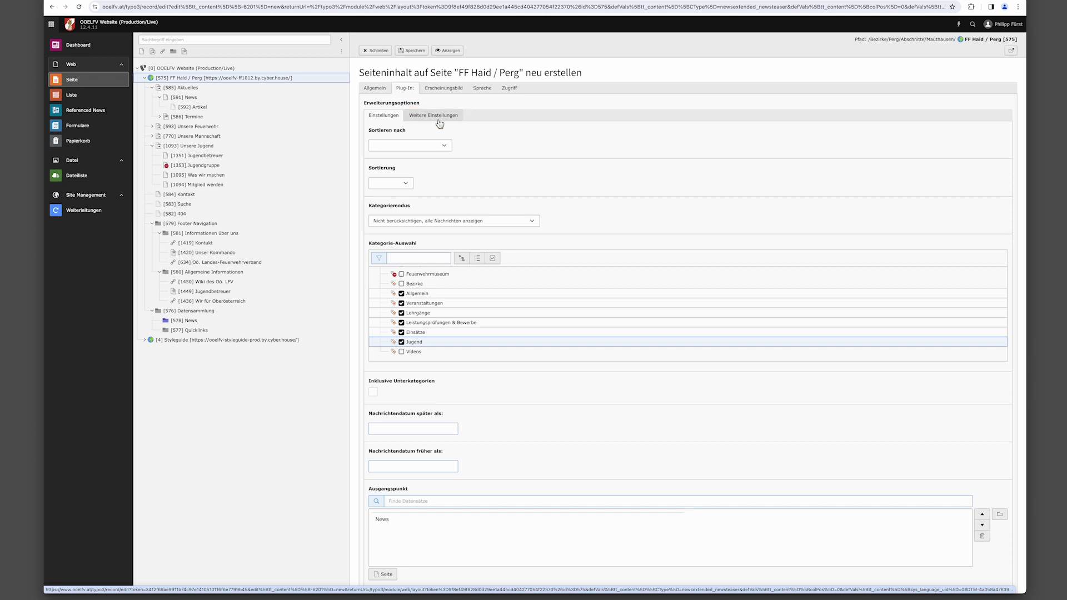
click(434, 115)
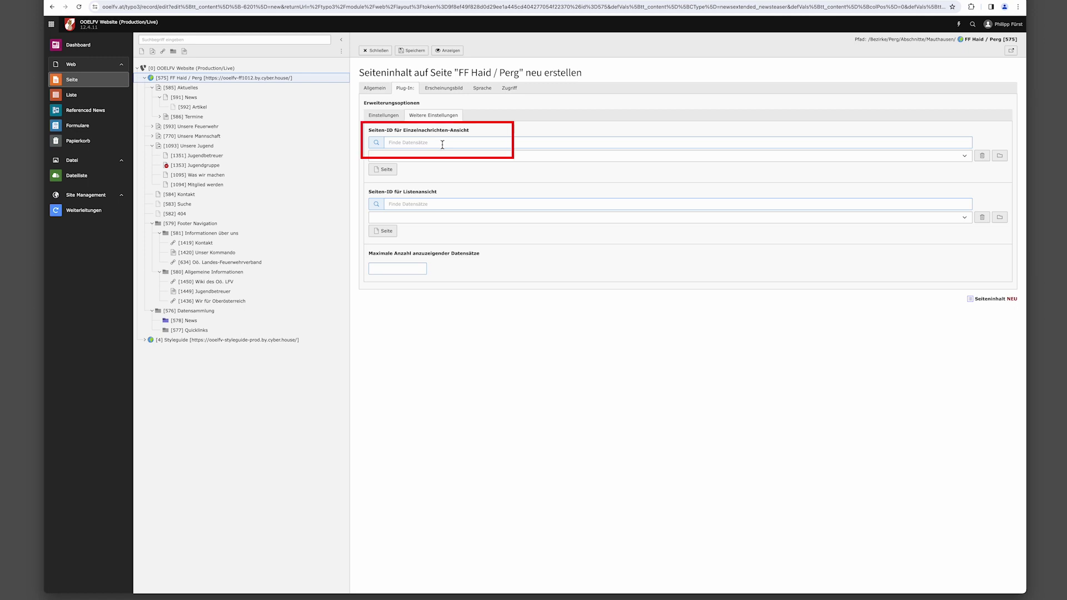
click(1002, 161)
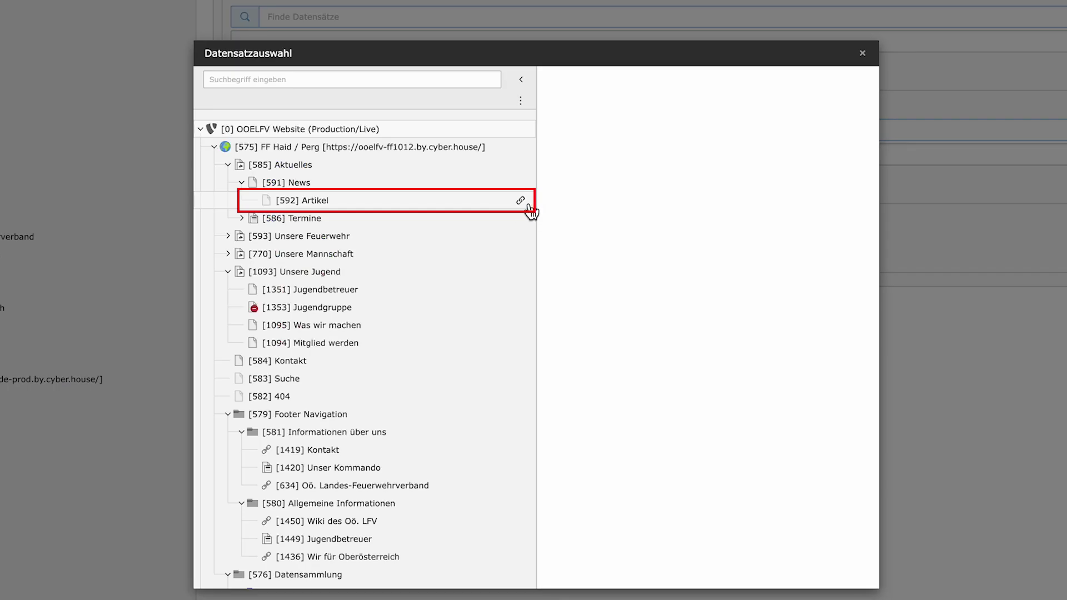
click(528, 204)
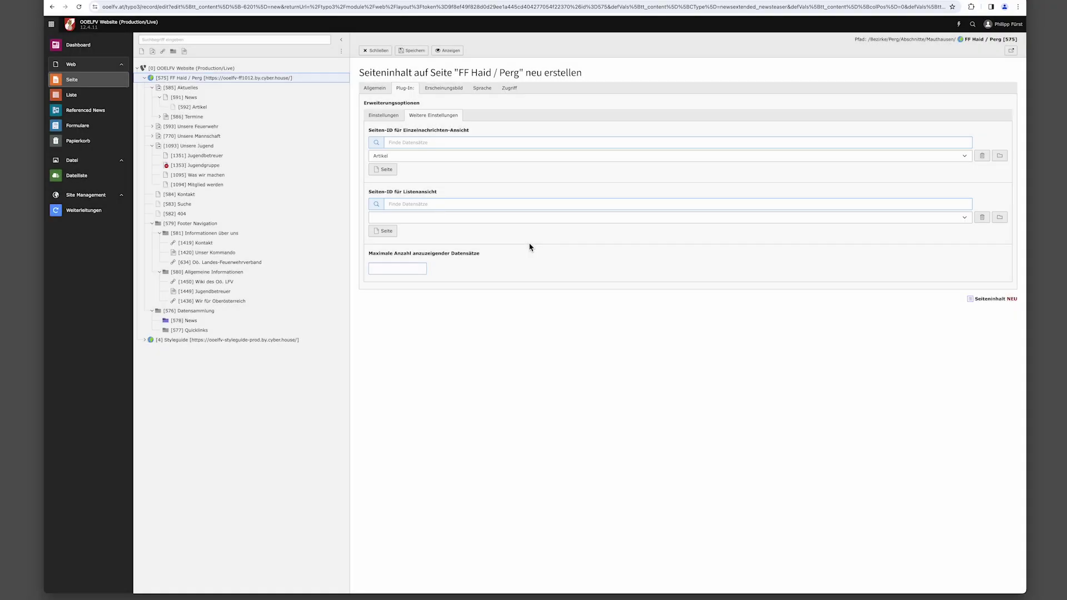
click(413, 51)
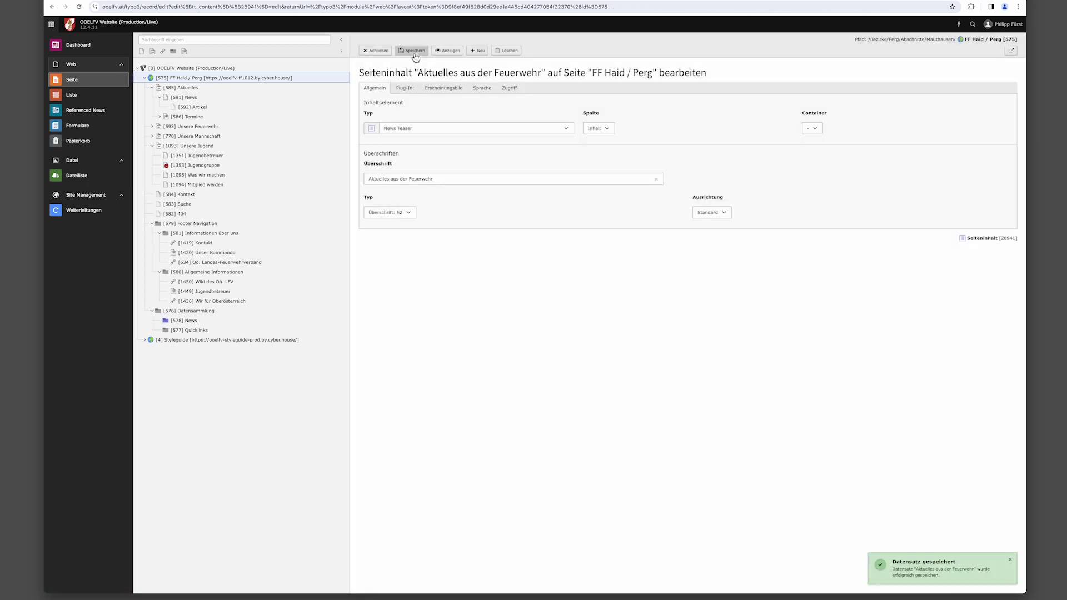
Set the News Teaser's Seiten-ID für Listenansicht to the [591] News page under Aktuelles and save
click(408, 89)
click(425, 117)
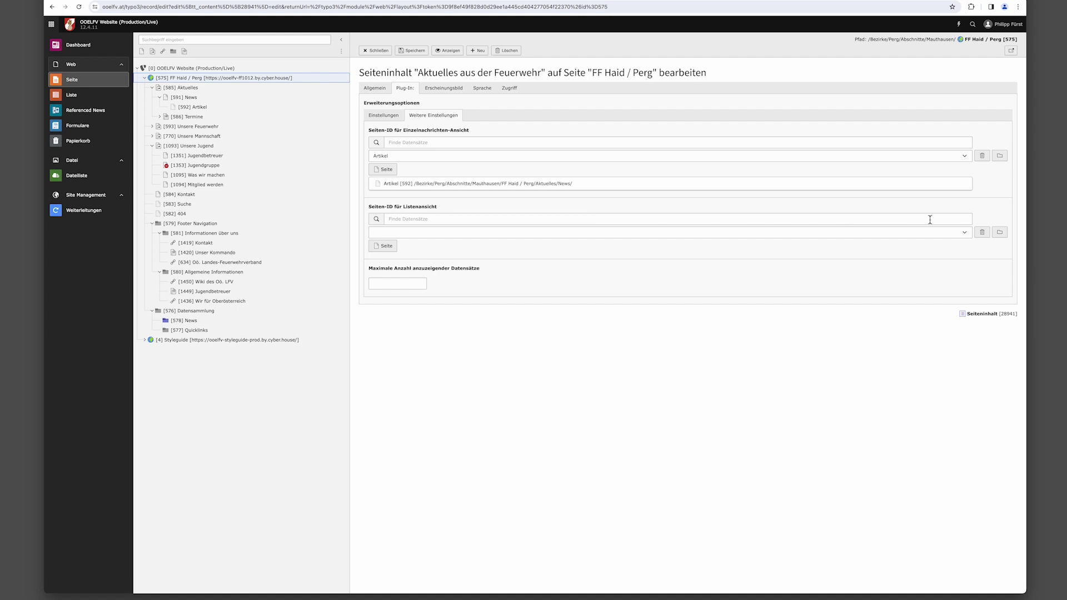
click(1004, 237)
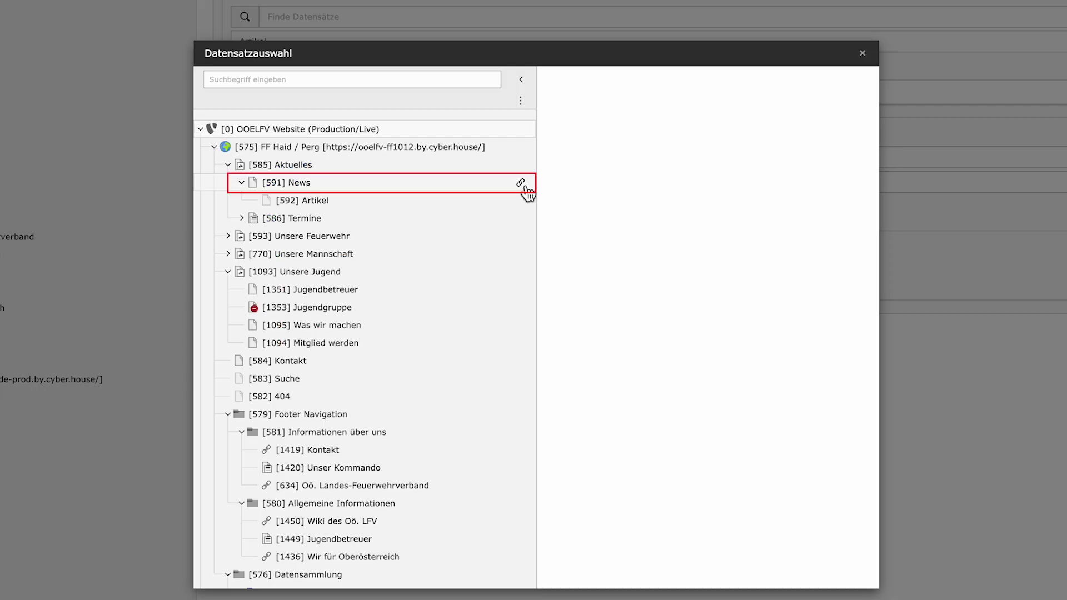
click(524, 186)
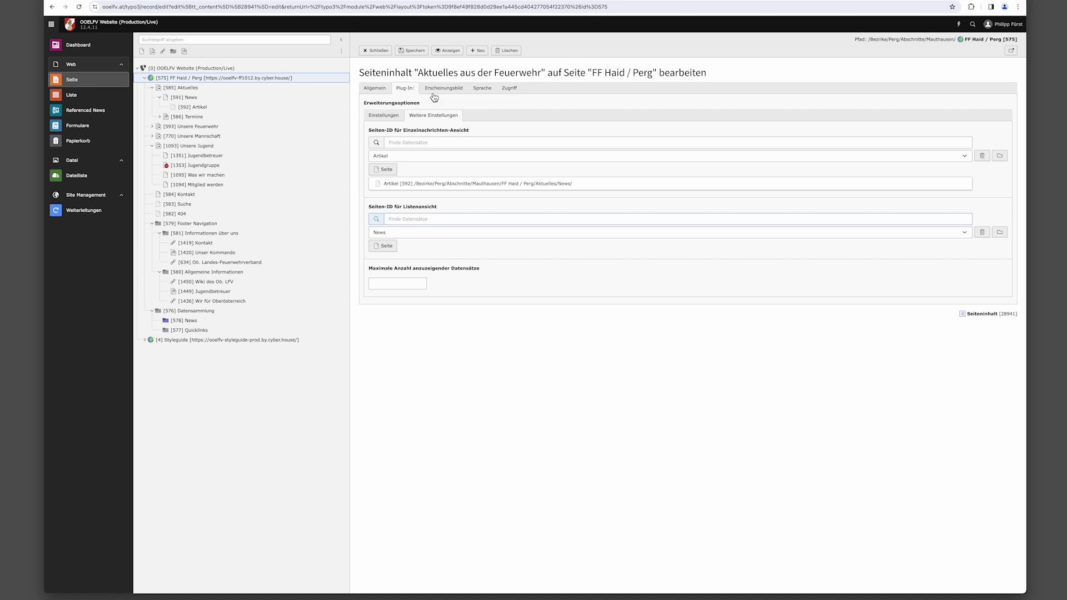
click(411, 51)
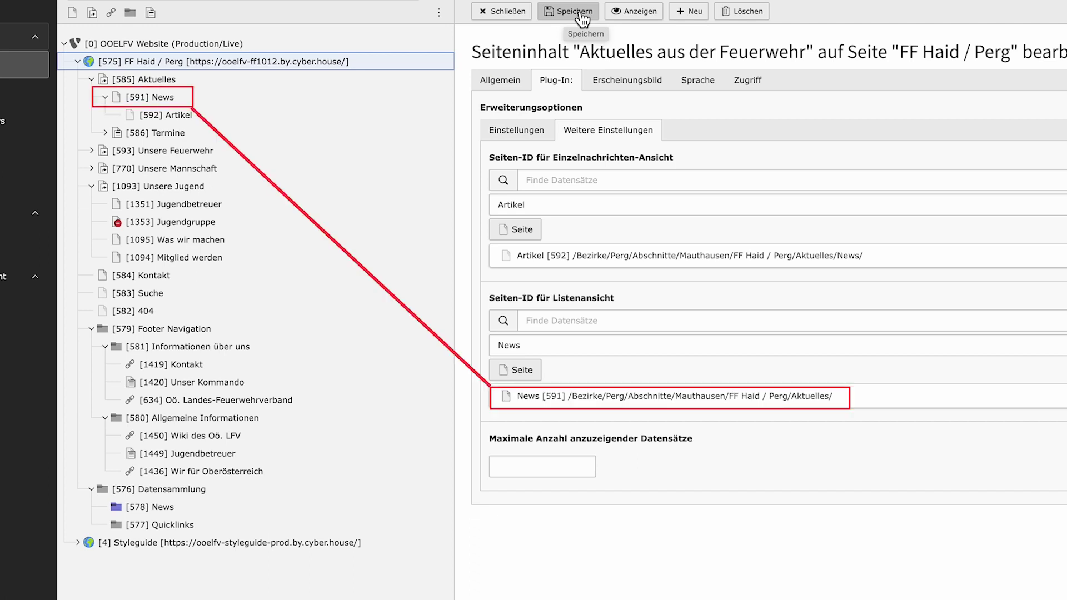
click(575, 11)
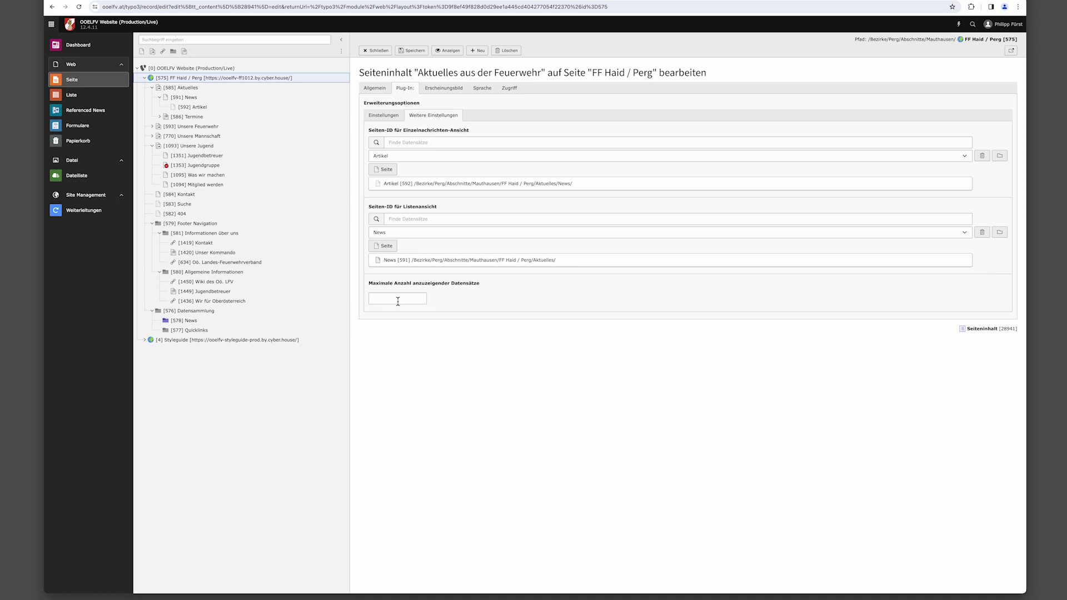
Limit the News Teaser to 9 records, save and close it, and move it above the Termine plug-in in the Inhalt area
click(398, 301)
text(9)
click(415, 51)
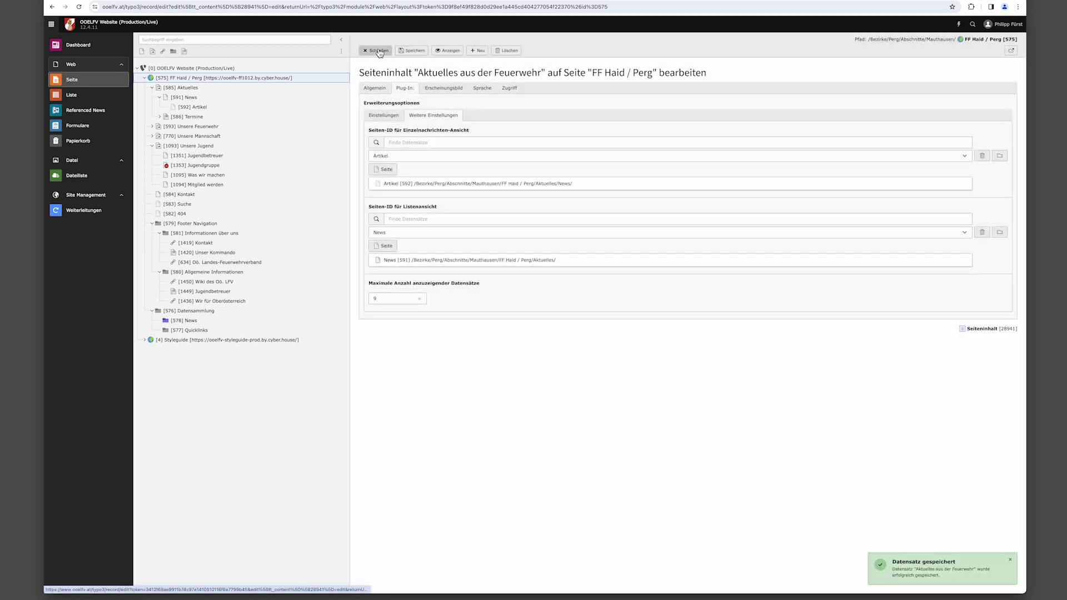
click(378, 51)
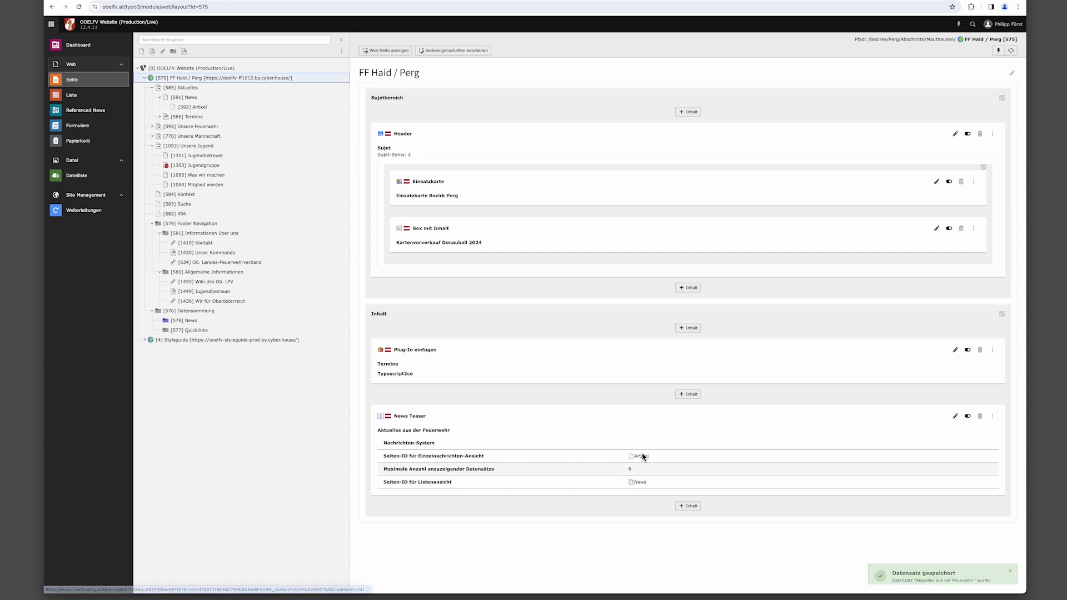
drag(625, 413, 405, 342)
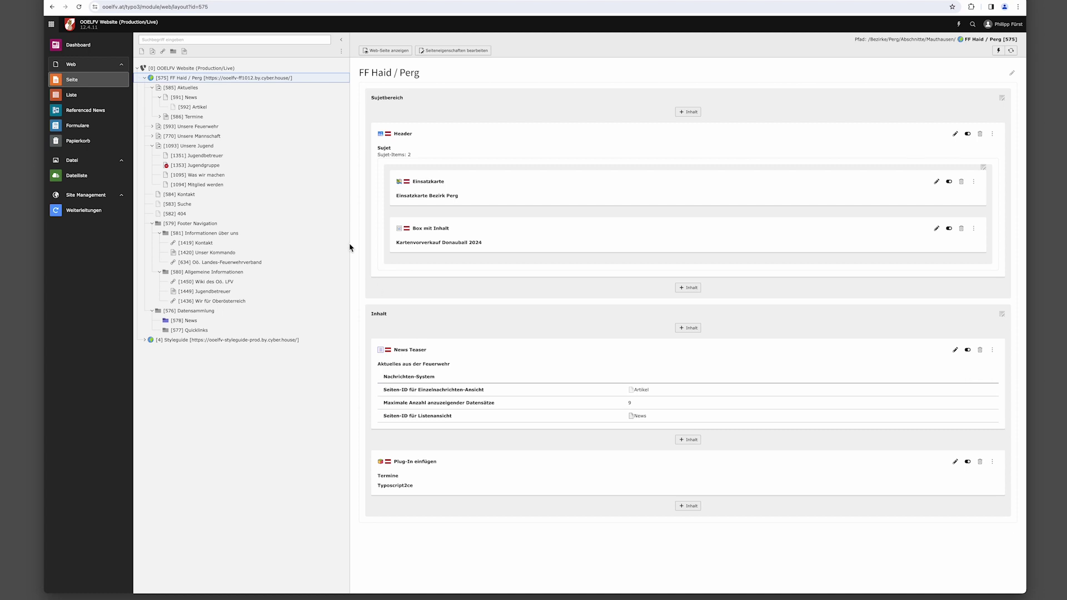
Preview the homepage and page through the article slides in the "Aktuelles aus der Feuerwehr" section
click(396, 50)
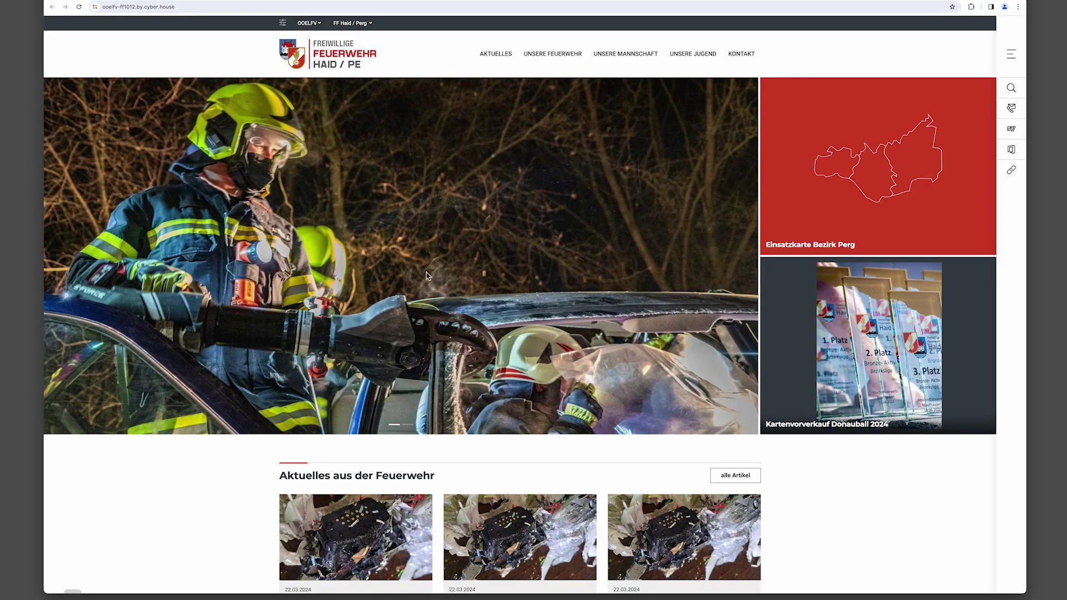
scroll(445, 336, down, 4)
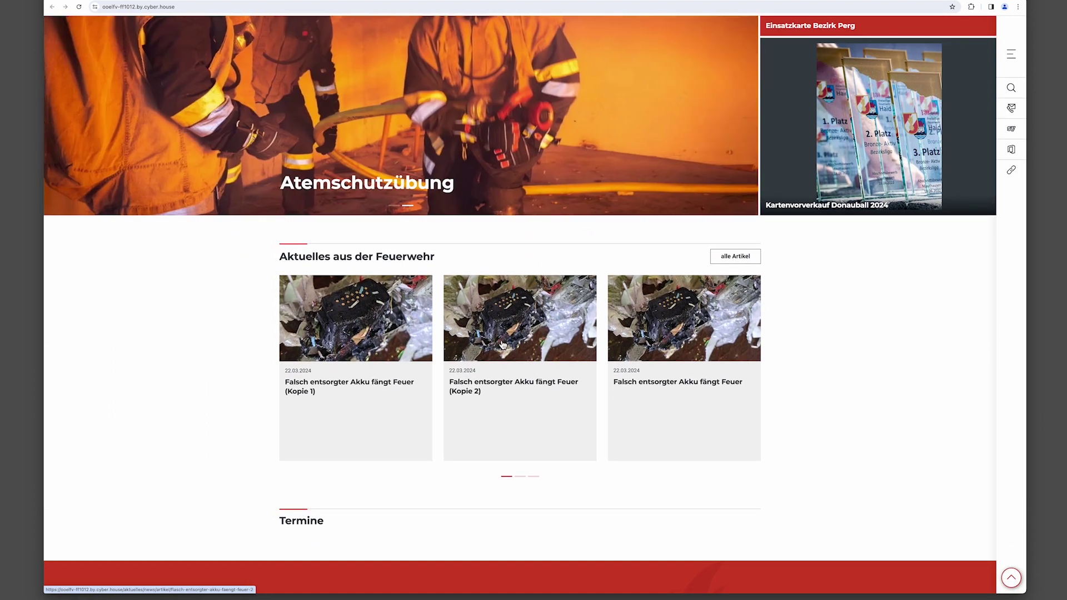
click(522, 478)
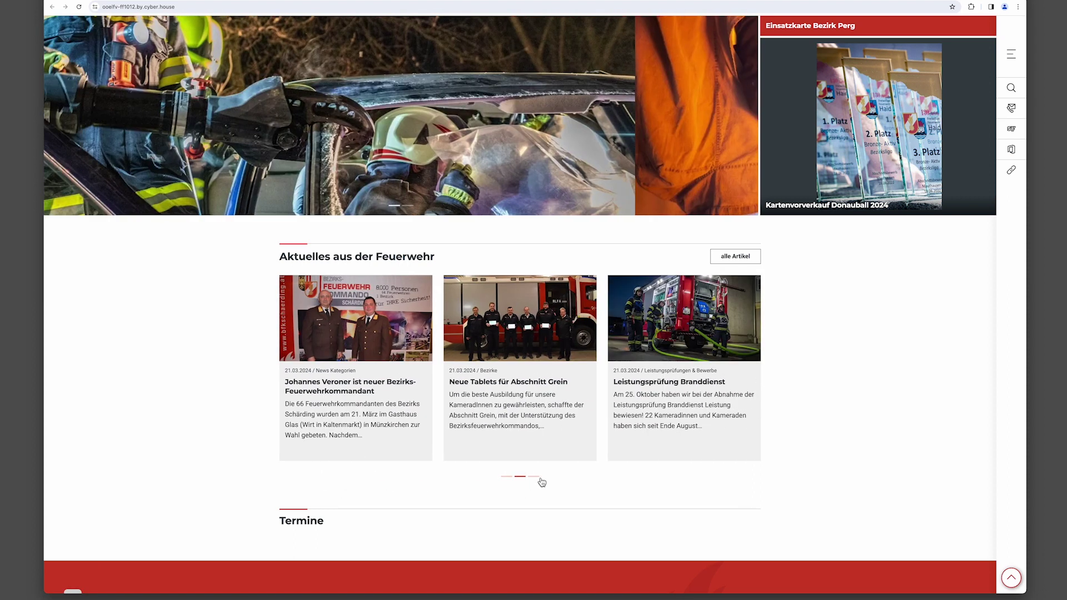
click(538, 481)
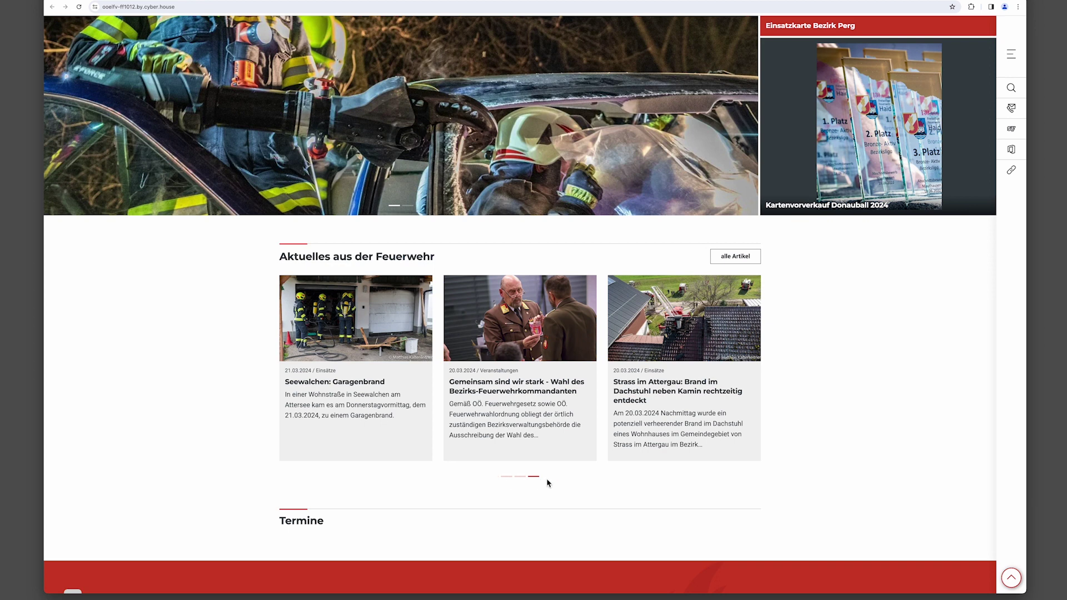
click(506, 480)
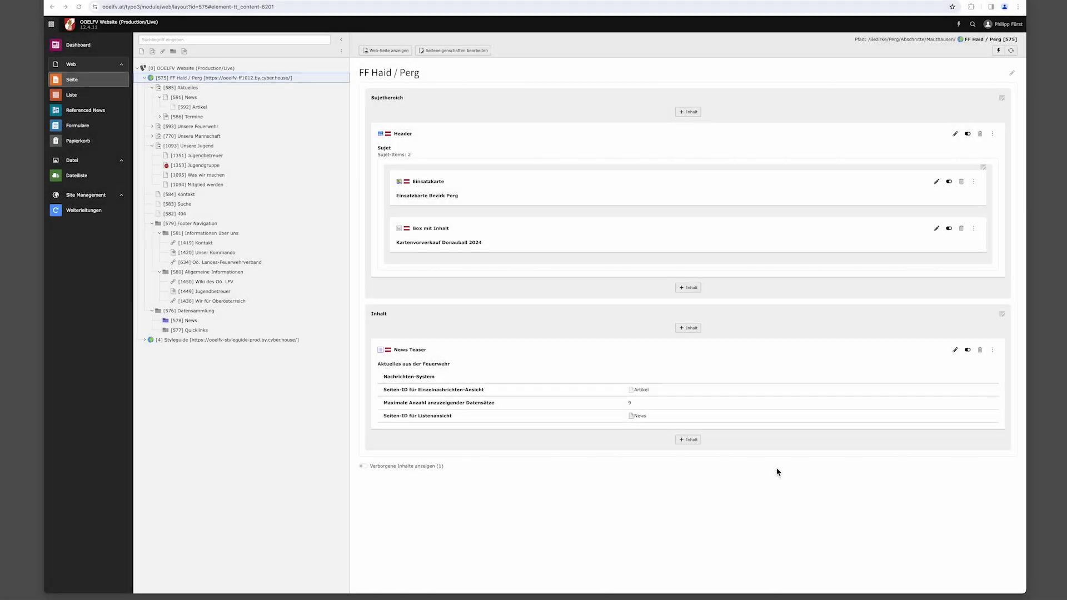
Create an Allgemeines Plug-In element below the News Teaser in the Inhalt area with the heading "Termine"
click(689, 442)
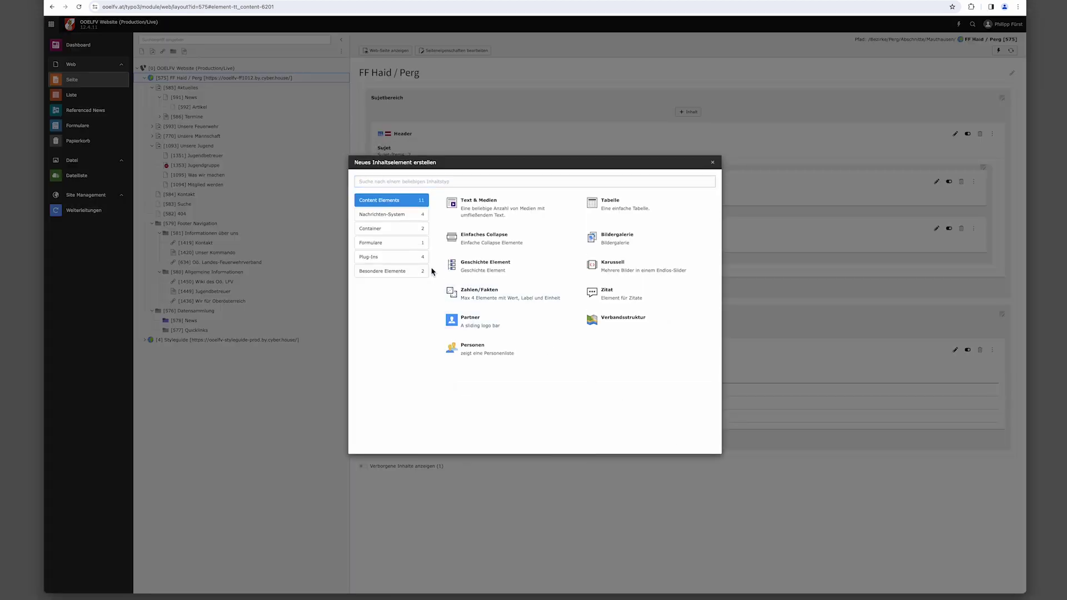
click(408, 265)
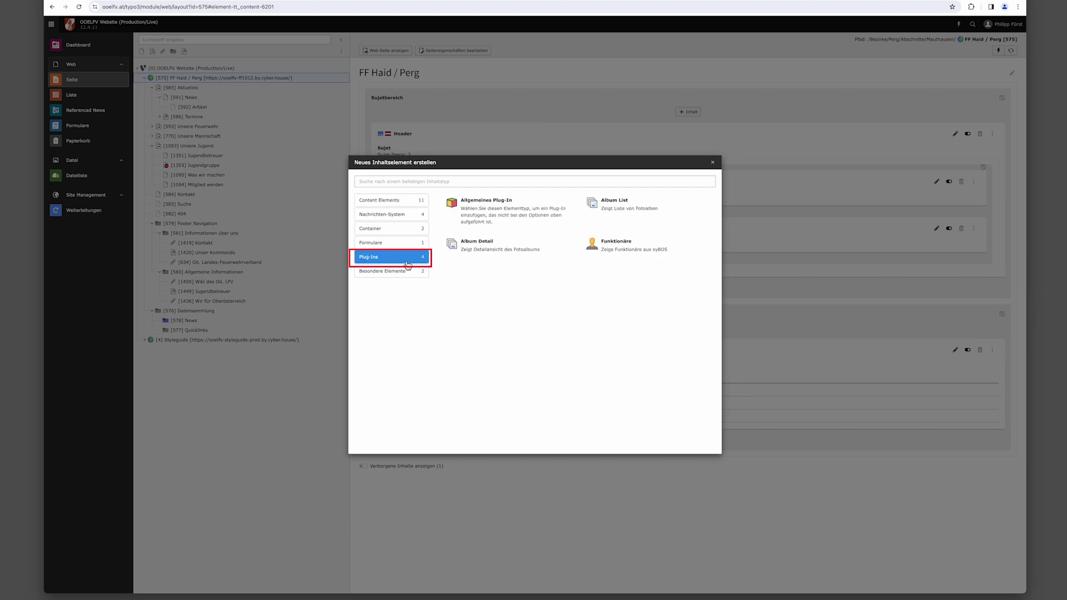
click(481, 219)
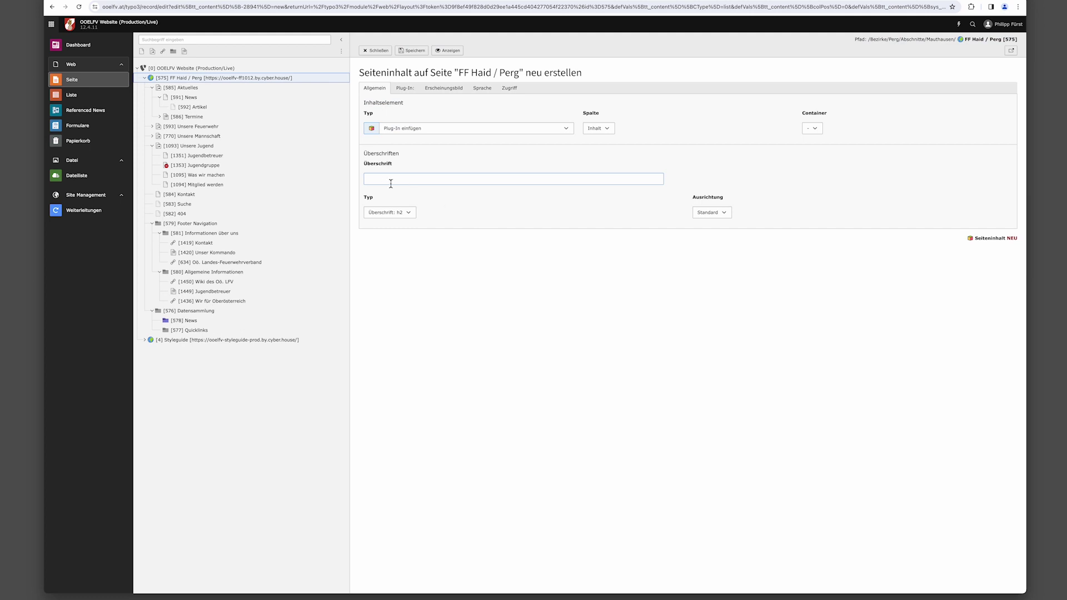
click(391, 183)
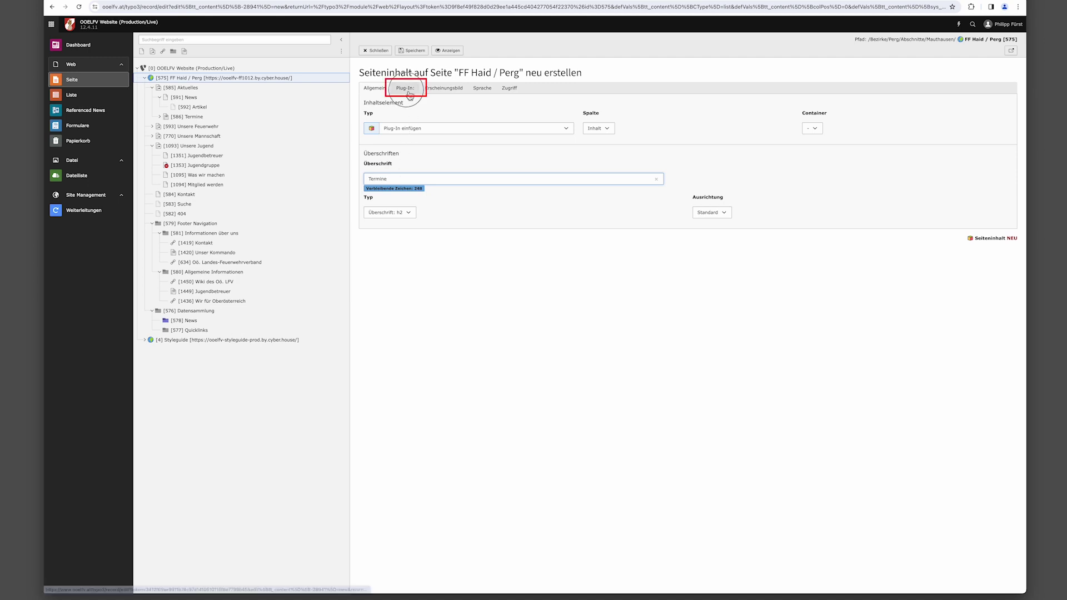
Choose Typoscript2ce as the Termine element's plug-in and accept saving to update the form
click(409, 92)
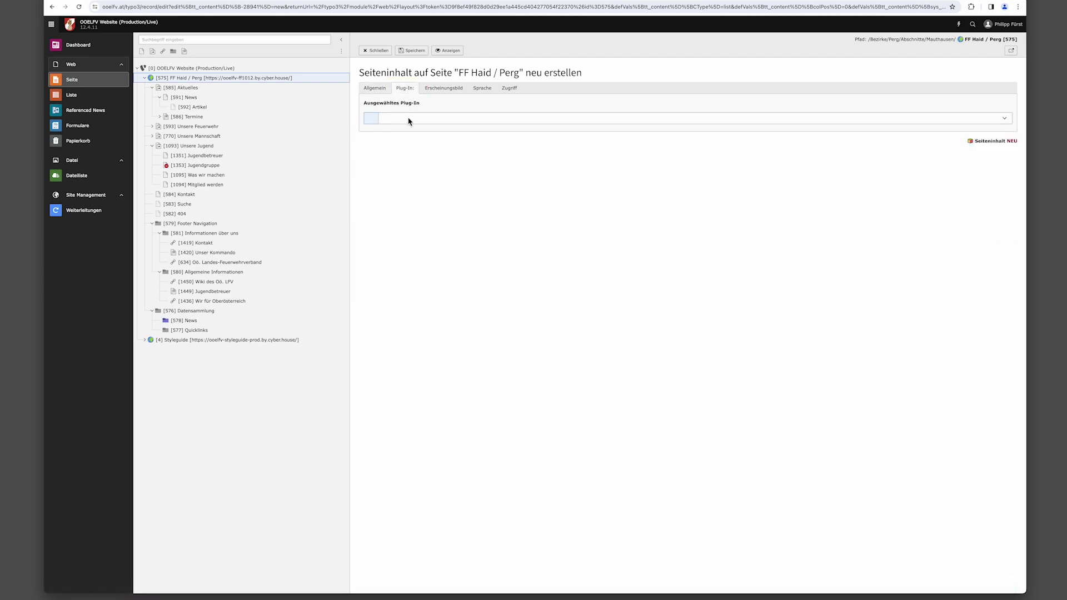
click(408, 119)
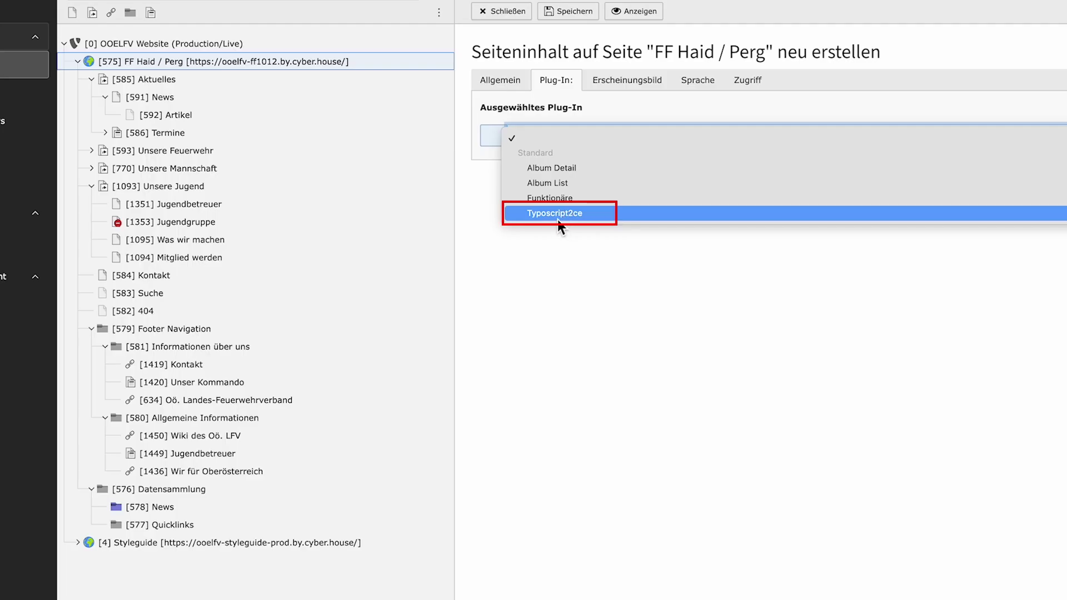
click(558, 219)
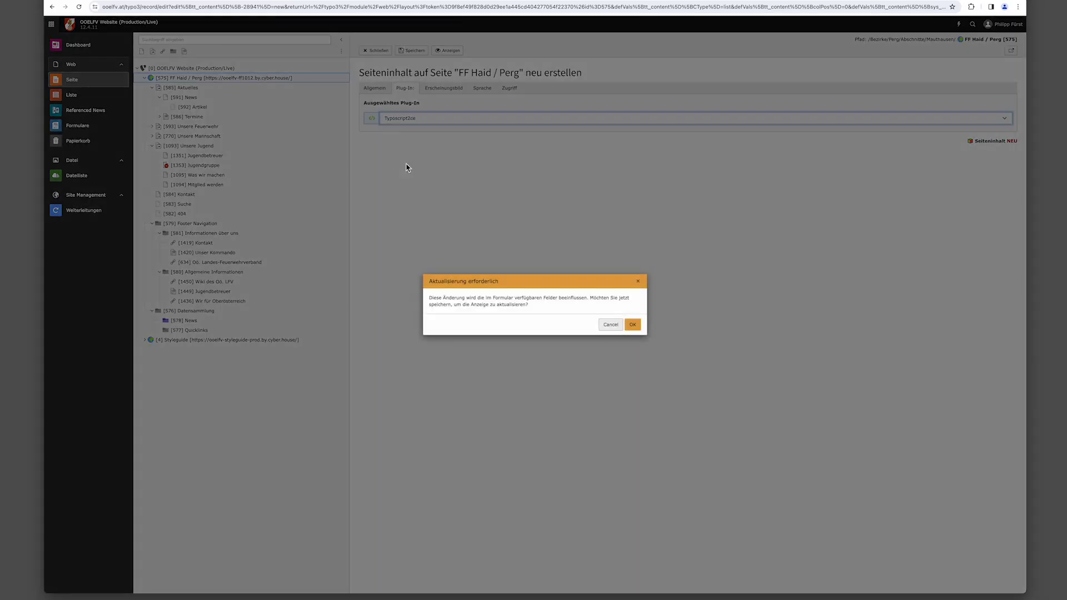
click(633, 326)
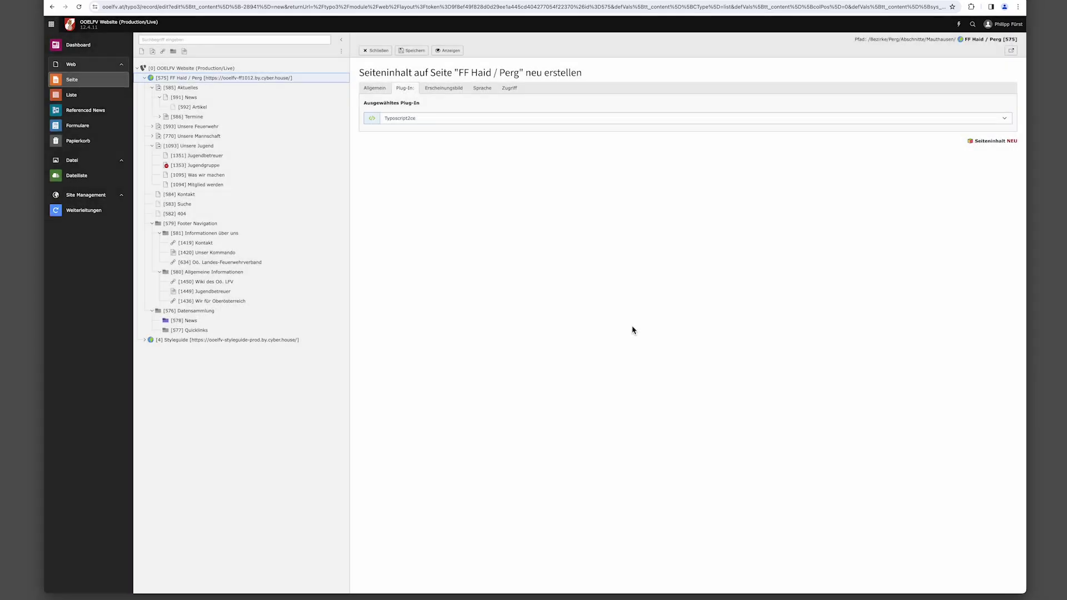
Set the Termine plug-in's TypoScript Object Path to happening.10 and save the element
click(472, 174)
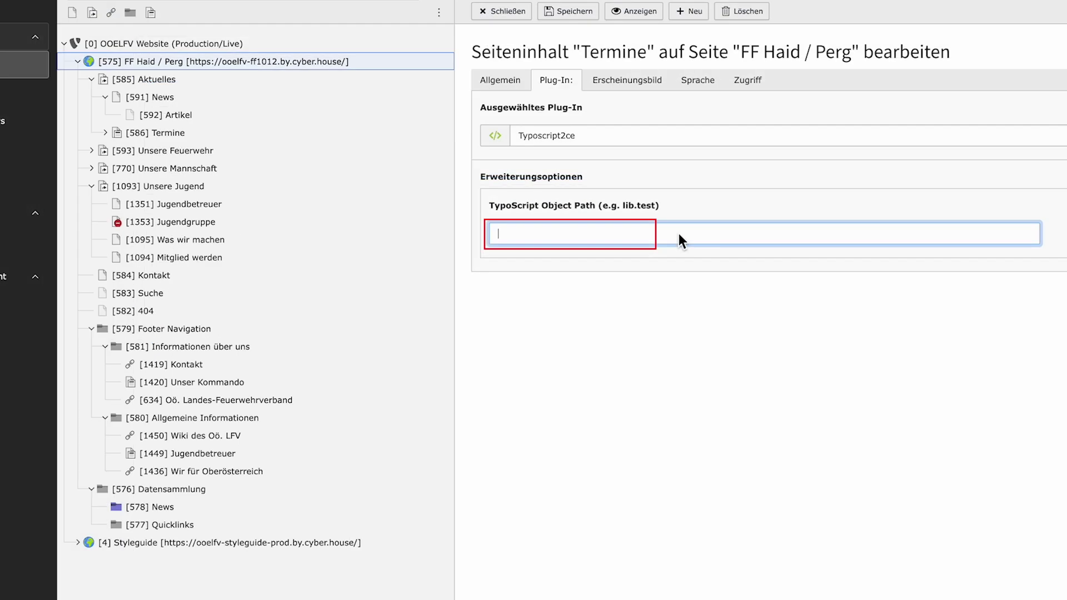
text(happening.10)
click(568, 11)
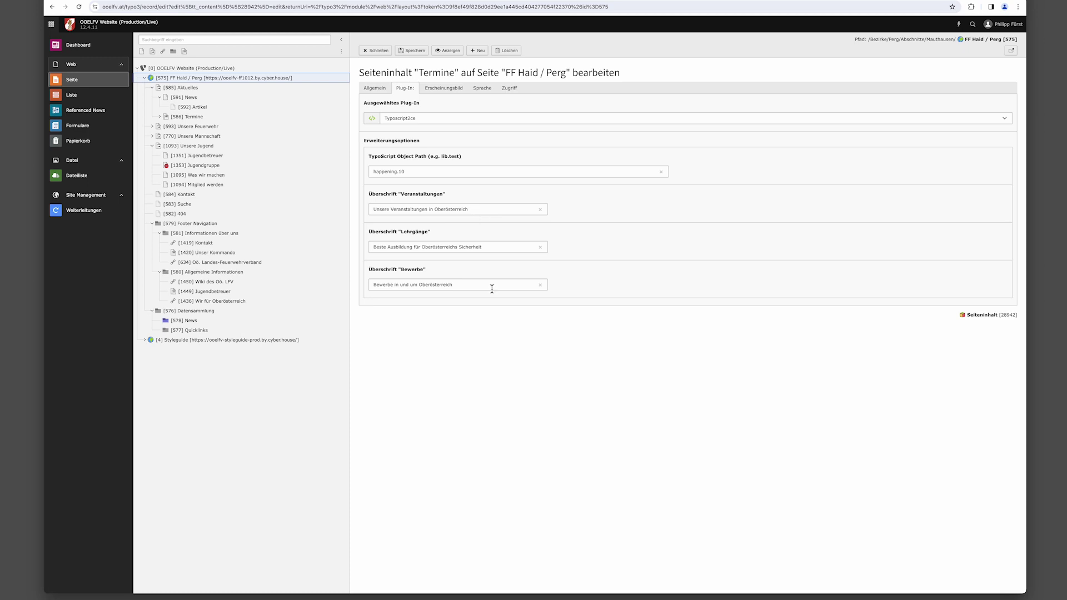
Shorten the Veranstaltungen, Lehrgänge and Bewerbe headings to "Unsere Veranstaltungen", "Beste Ausbildung" and "Bewerbe"
drag(483, 214, 428, 211)
key(BackSpace)
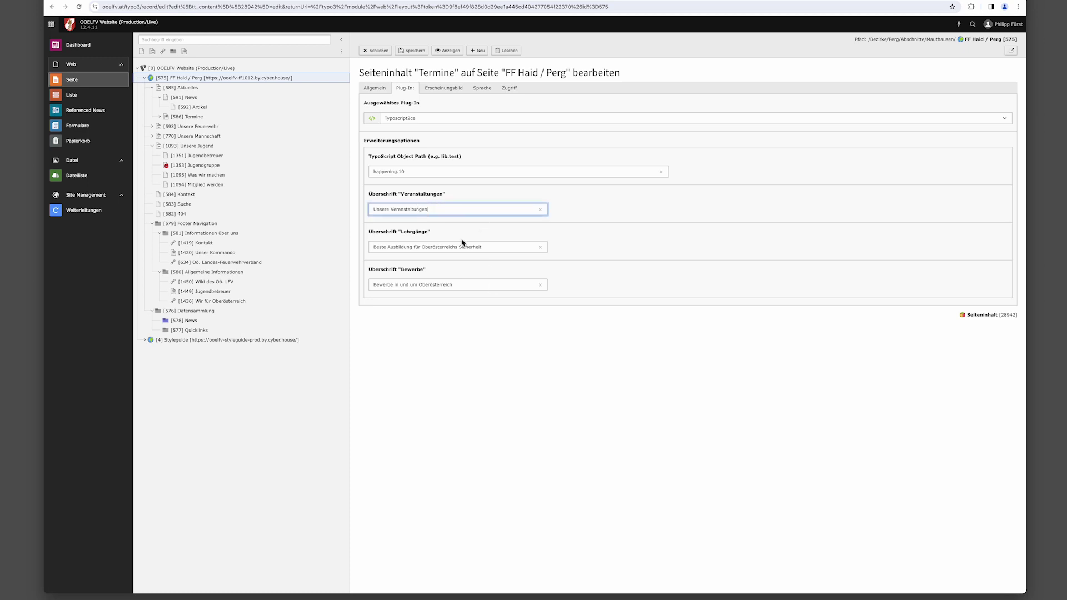
drag(487, 248, 411, 248)
key(BackSpace)
drag(462, 286, 393, 286)
key(BackSpace)
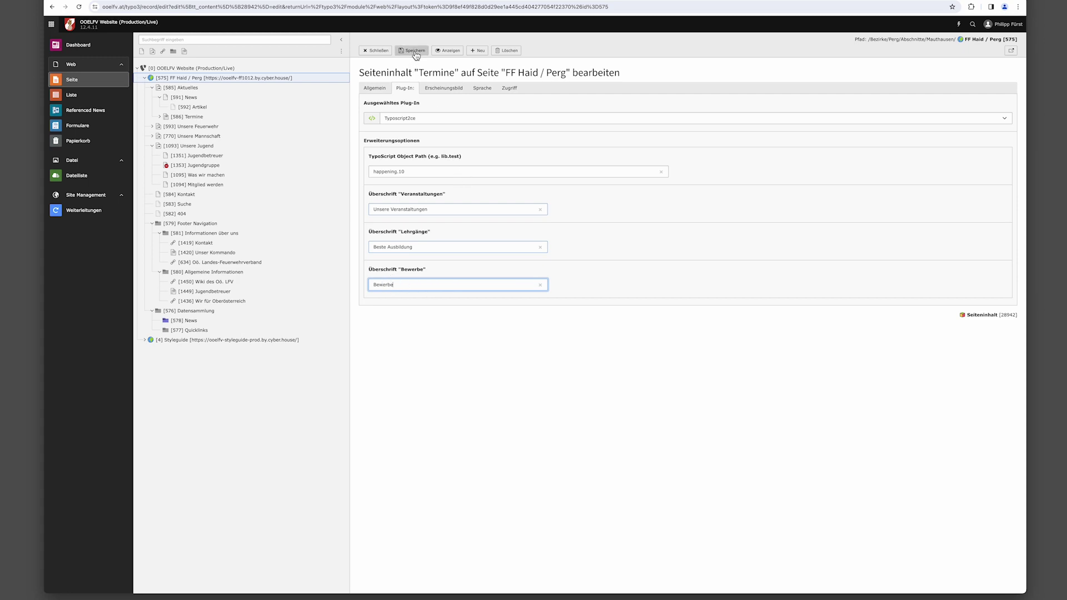
Save and close the Termine element, then view the FF Haid / Perg web page down to its Termine section
click(415, 53)
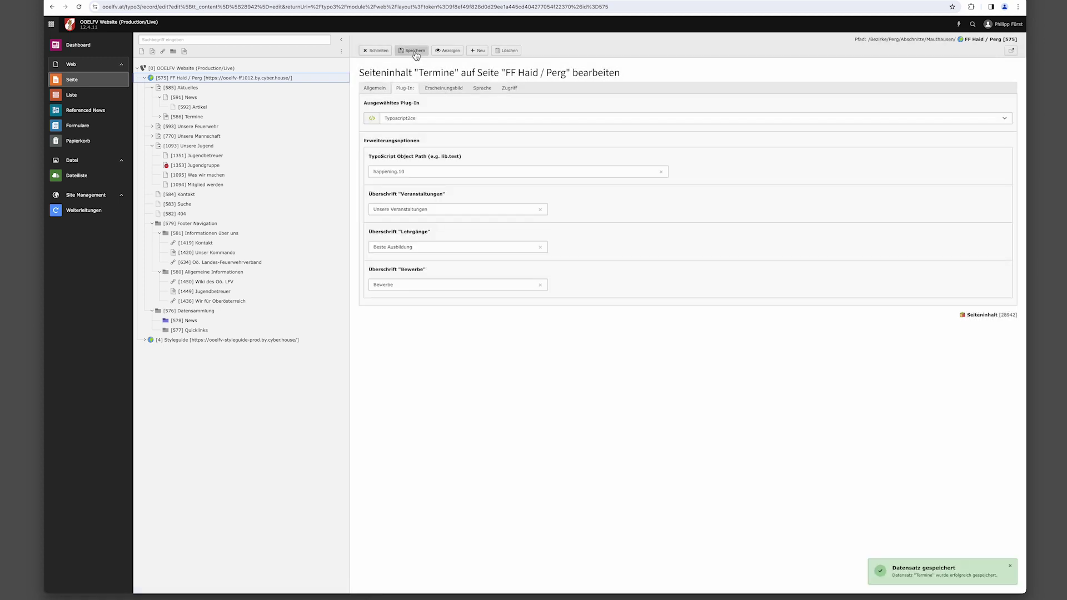
click(380, 53)
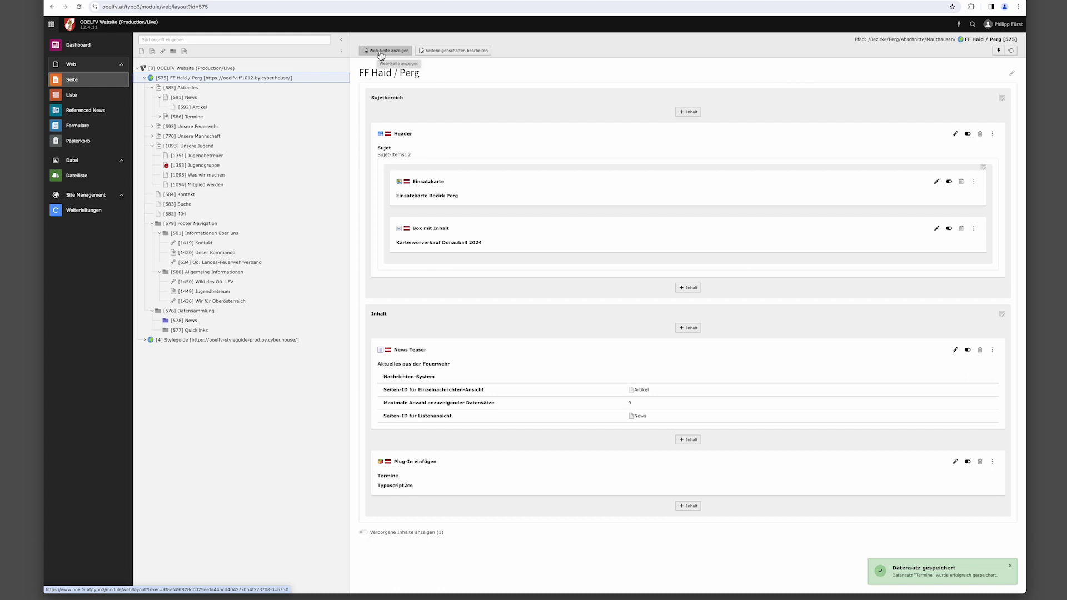
click(380, 52)
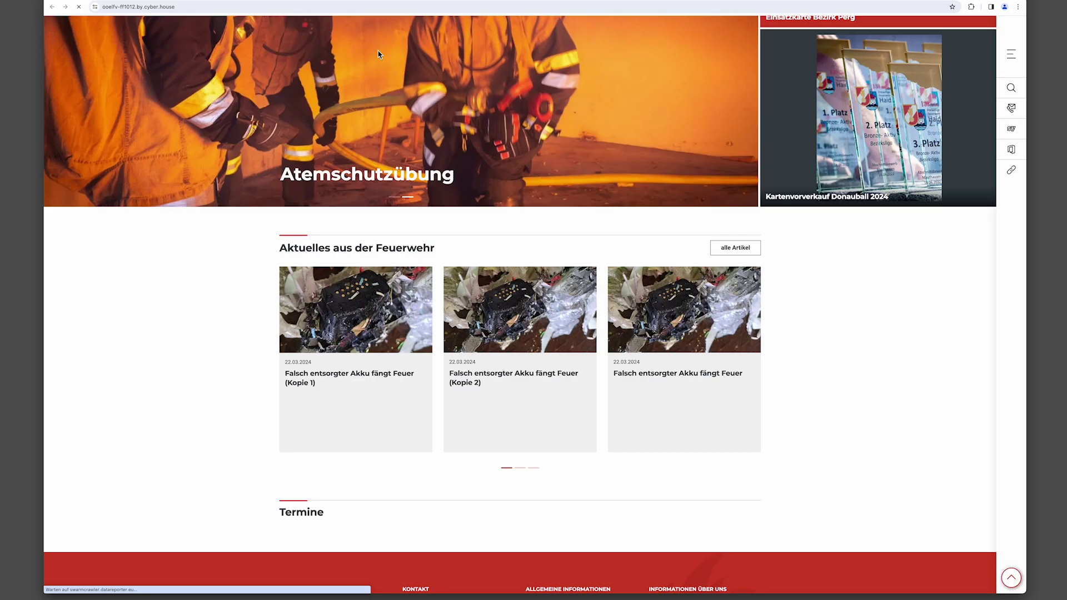
scroll(498, 288, down, 5)
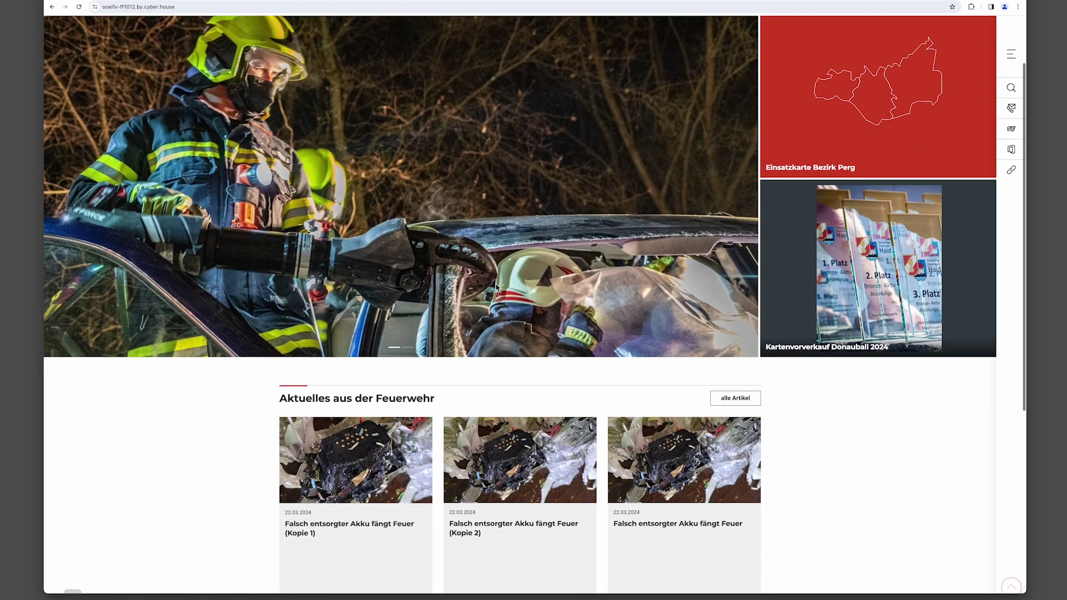
scroll(498, 288, down, 2)
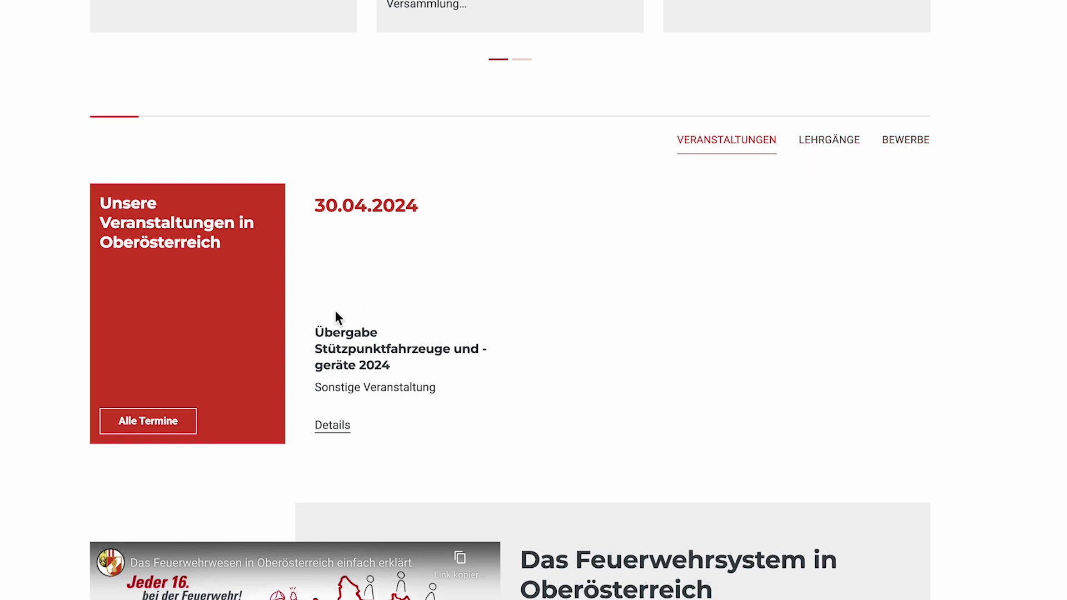
Show the Lehrgänge dates in the events section and go through the course slides to the last one
click(838, 141)
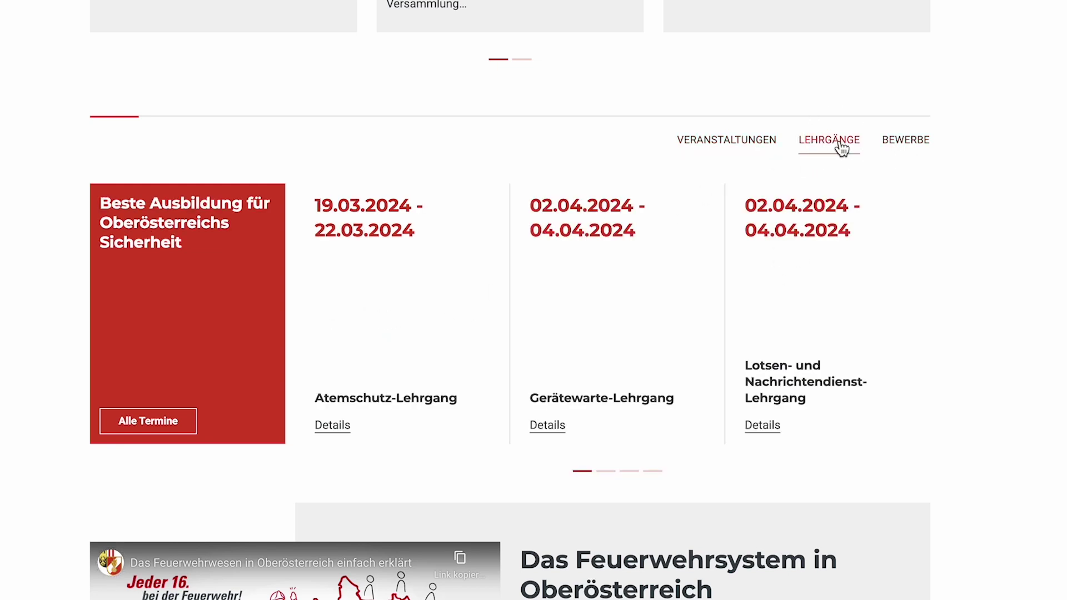
click(609, 474)
click(639, 474)
click(660, 474)
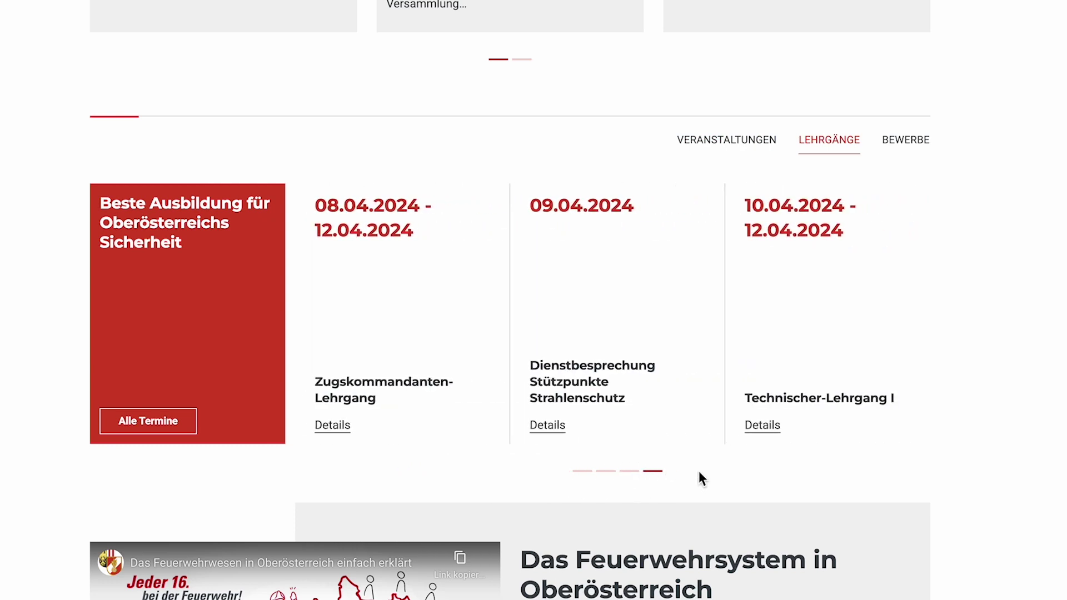
Switch the events section to Bewerbe, go through its slides to the last one and highlight the red box's heading
click(910, 146)
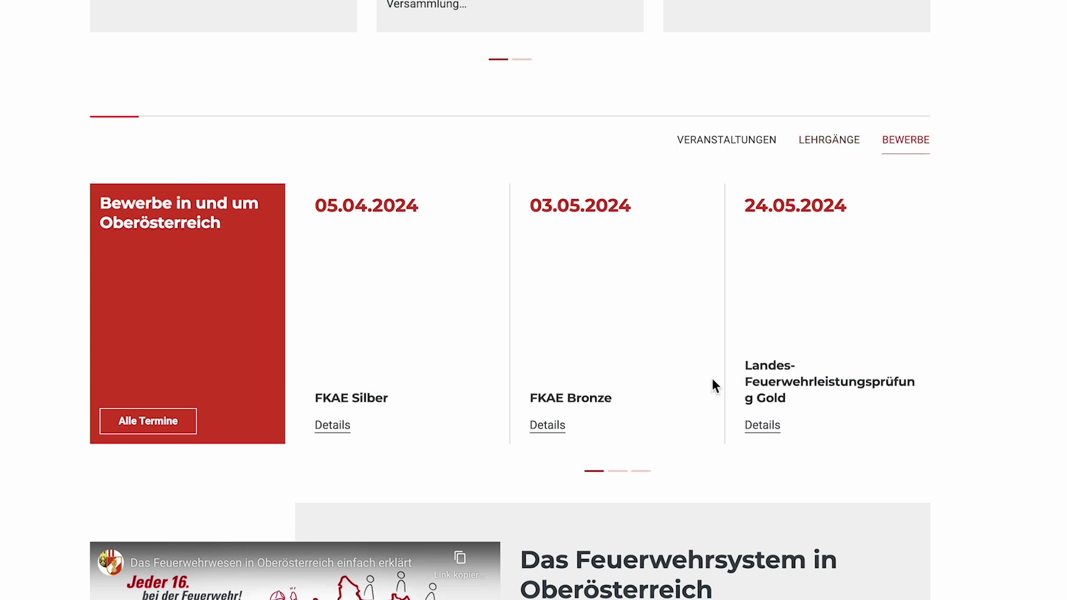
click(616, 474)
click(645, 475)
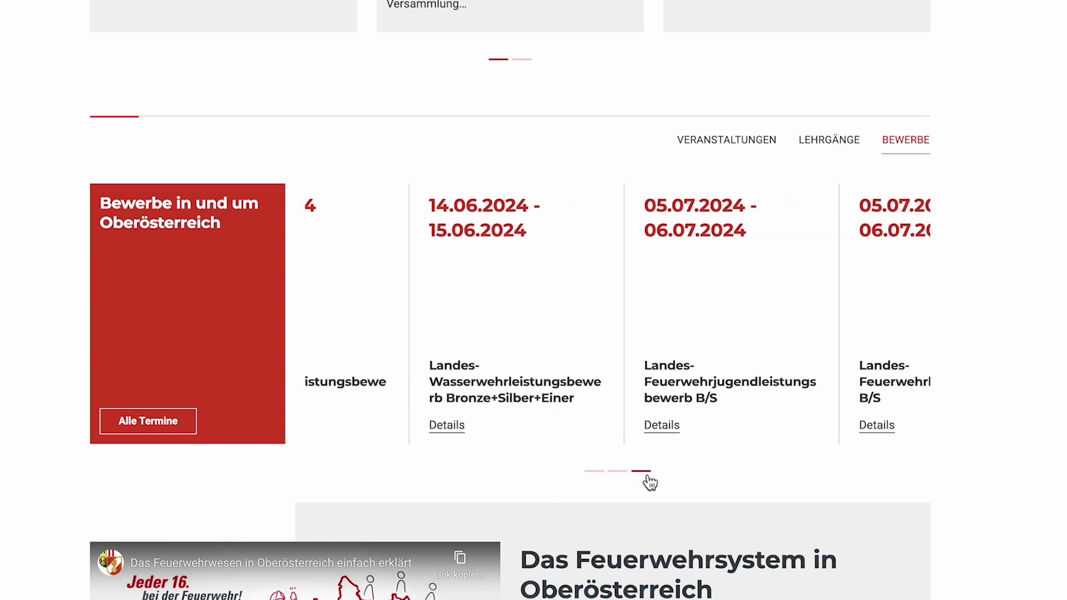
drag(227, 228, 93, 212)
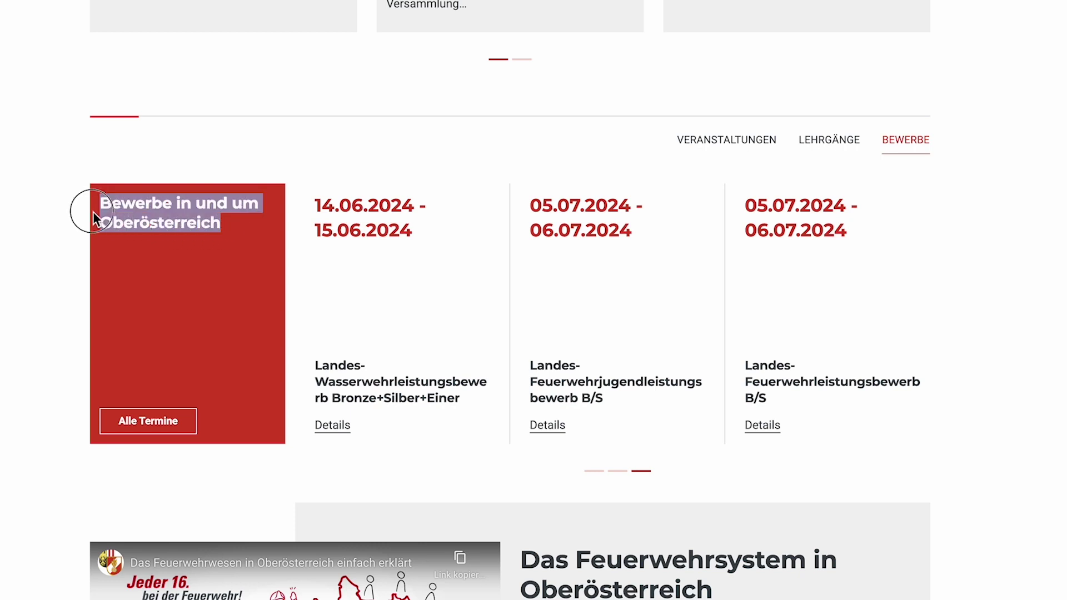